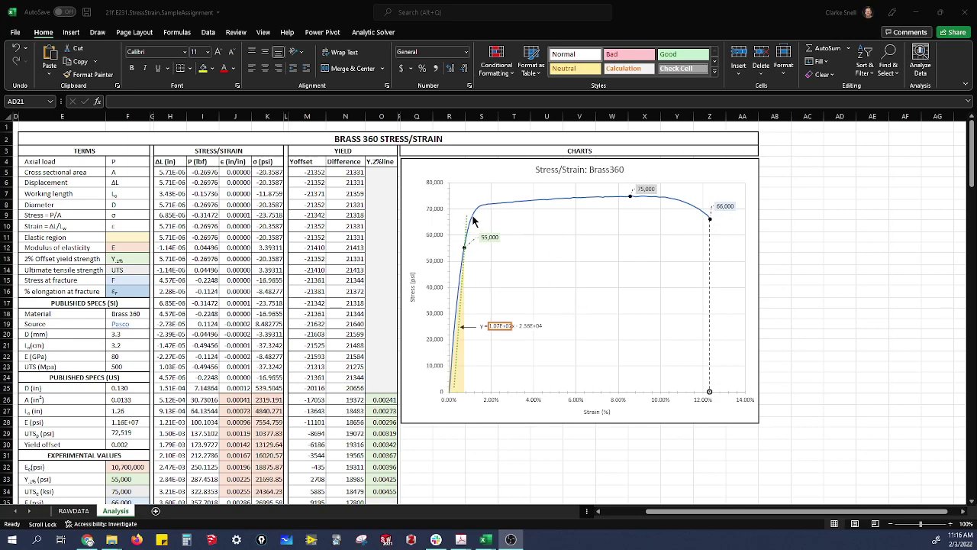
# Examine the Brass360 stress/strain chart, particularly the shaded elastic region, the yield point and the offset line
pyautogui.press('ctrl')
pyautogui.scroll(1, 458, 405)
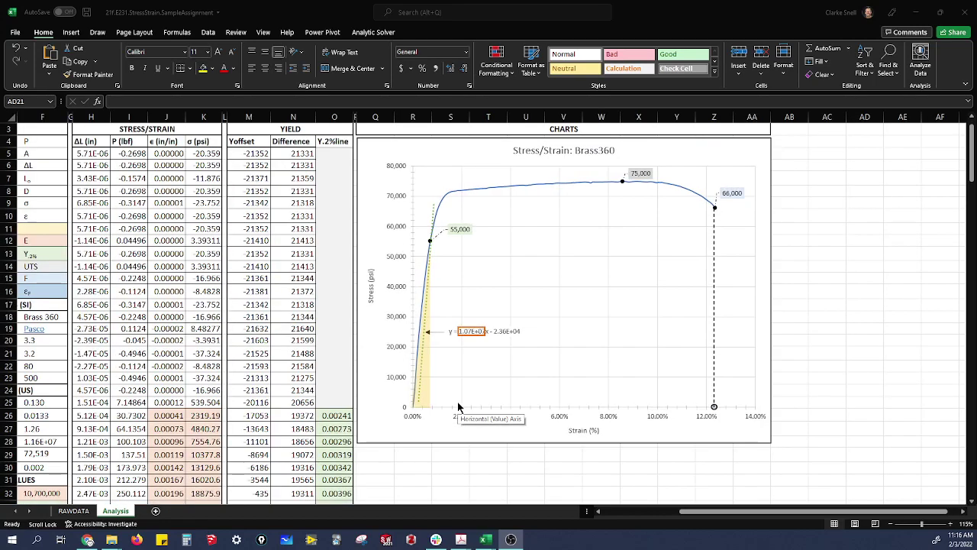
pyautogui.scroll(3, 387, 433)
pyautogui.scroll(-1, 377, 407)
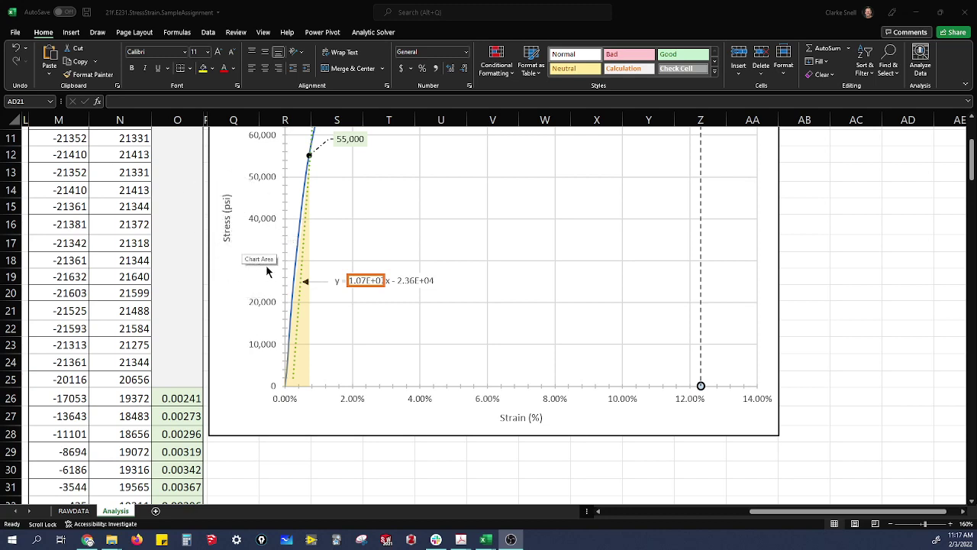
pyautogui.press('ctrl')
pyautogui.press('ctrl')
pyautogui.press('ctrl')
pyautogui.moveTo(291, 313)
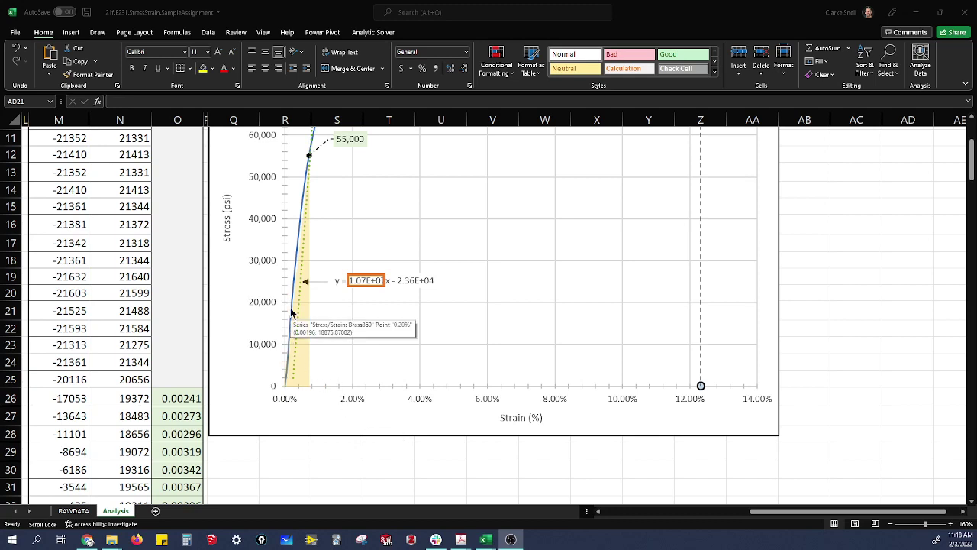
pyautogui.scroll(-2, 366, 336)
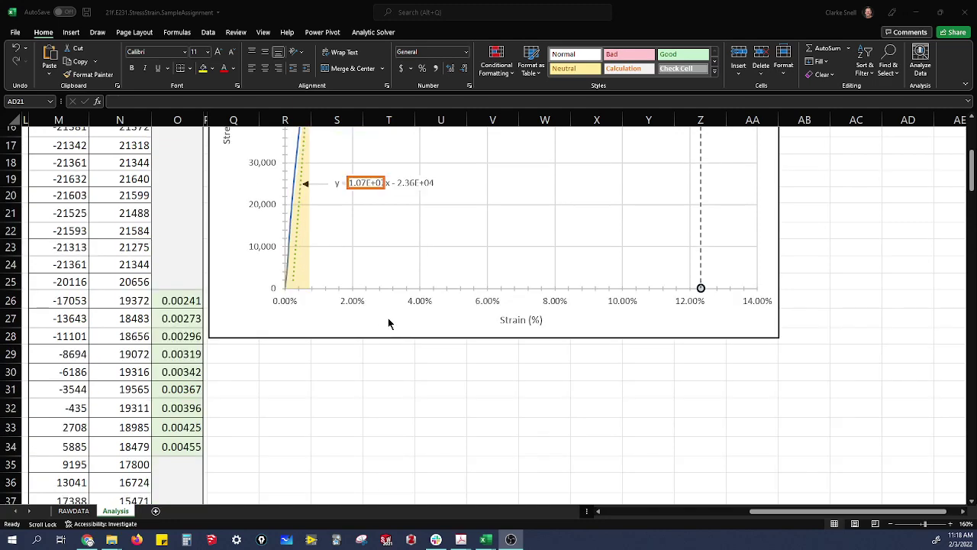
pyautogui.keyDown('ctrl'); pyautogui.scroll(-3, 687, 336); pyautogui.keyUp('ctrl')
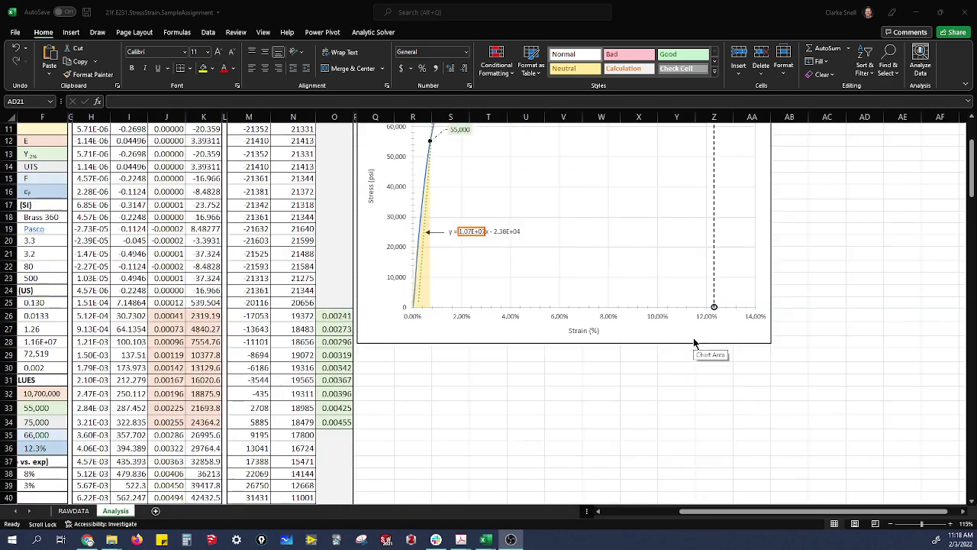
pyautogui.keyDown('ctrl'); pyautogui.scroll(-1, 693, 337); pyautogui.keyUp('ctrl')
pyautogui.scroll(3, 556, 389)
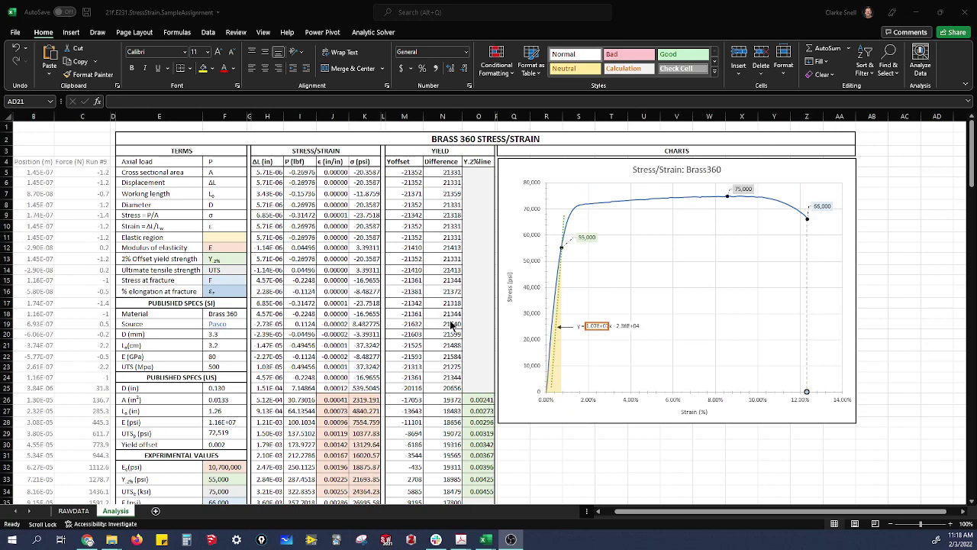
# Inspect the raw position and force data and the unit conversion formulas behind the ΔL (in) and P (lbf) columns
pyautogui.click(27, 171)
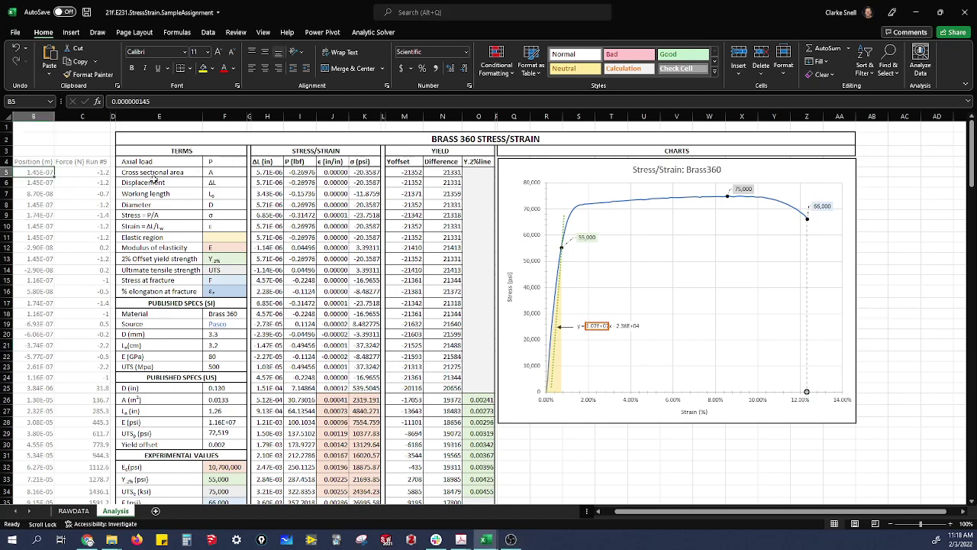
pyautogui.click(90, 175)
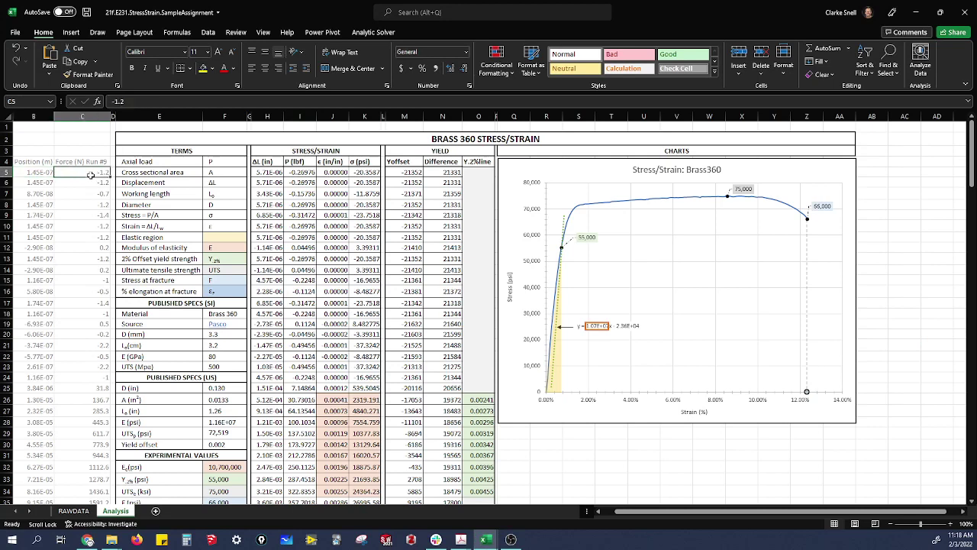
pyautogui.click(266, 162)
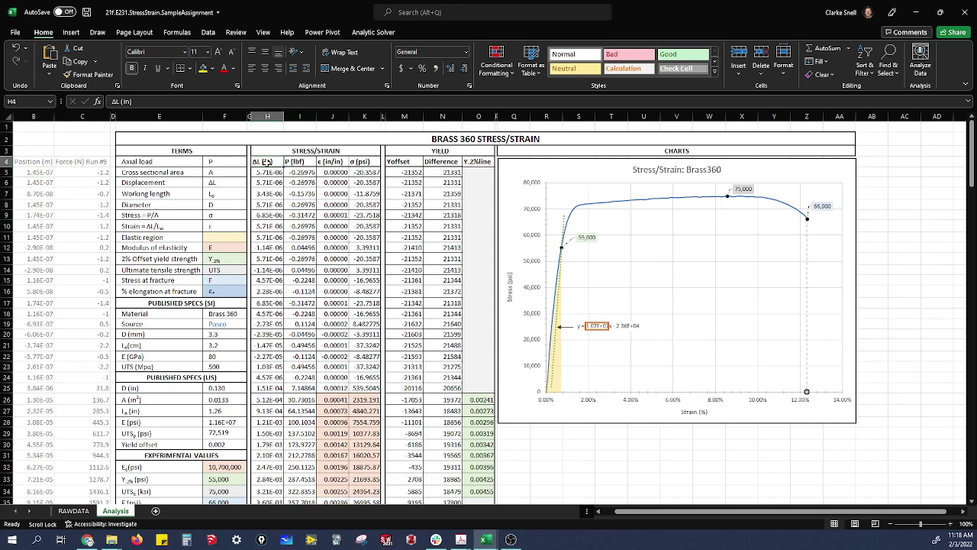
pyautogui.click(303, 162)
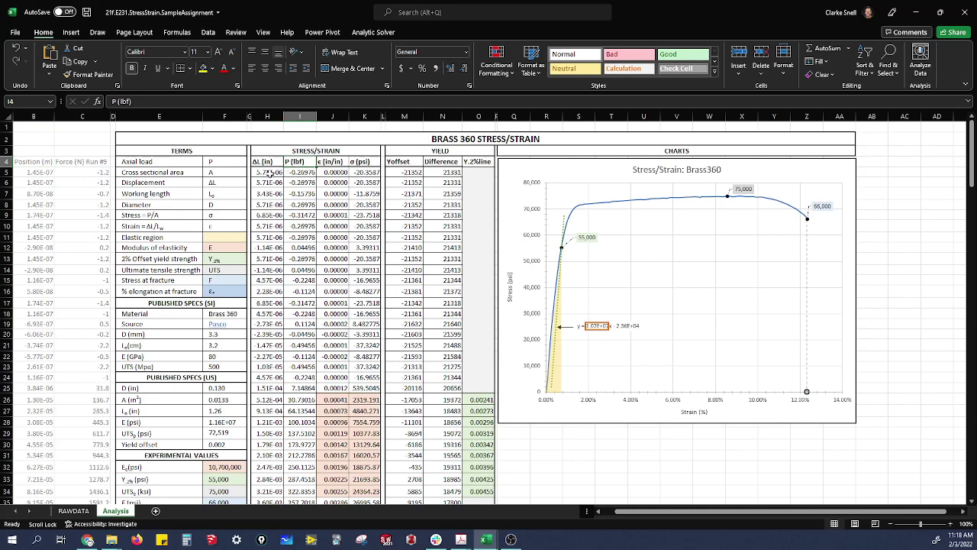
pyautogui.click(270, 173)
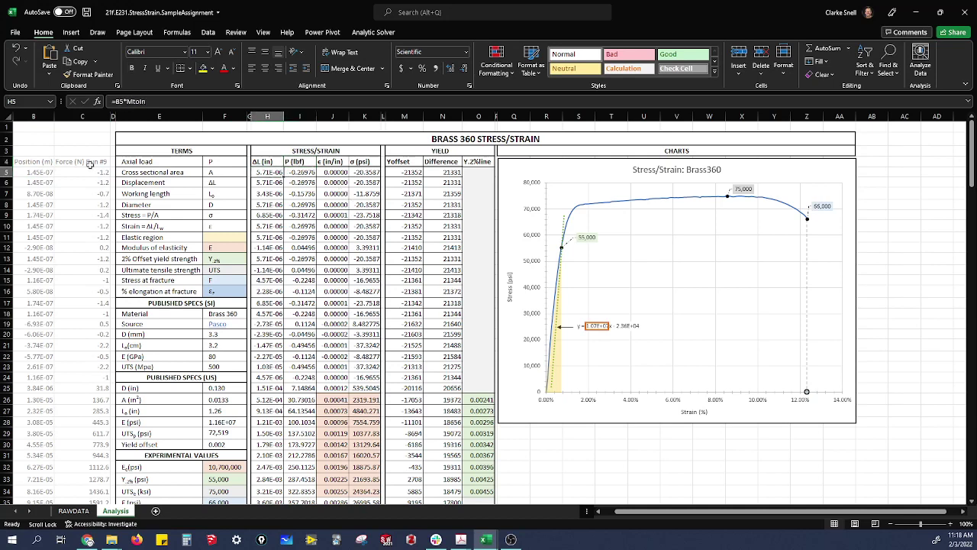
pyautogui.click(127, 101)
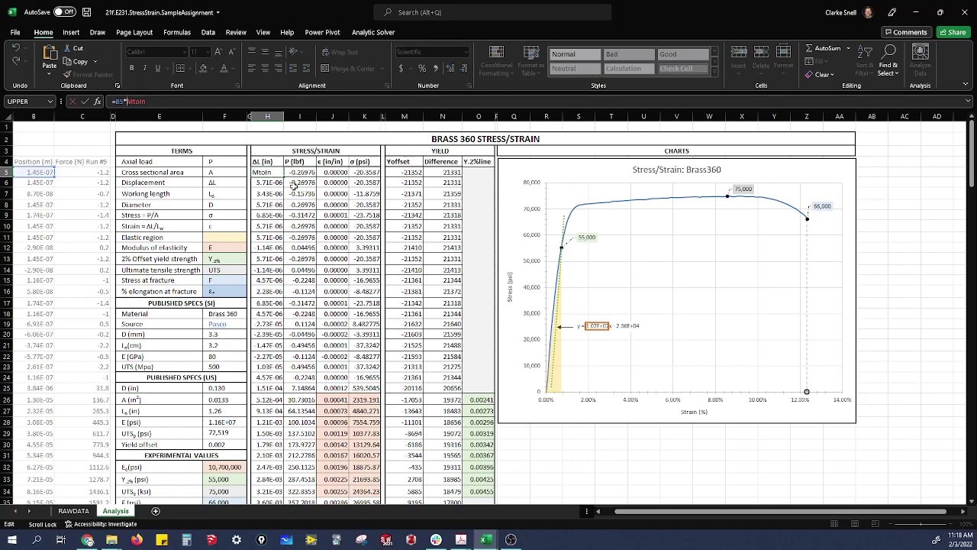
pyautogui.doubleClick(140, 102)
pyautogui.scroll(-4, 262, 354)
pyautogui.scroll(4, 322, 429)
pyautogui.click(291, 170)
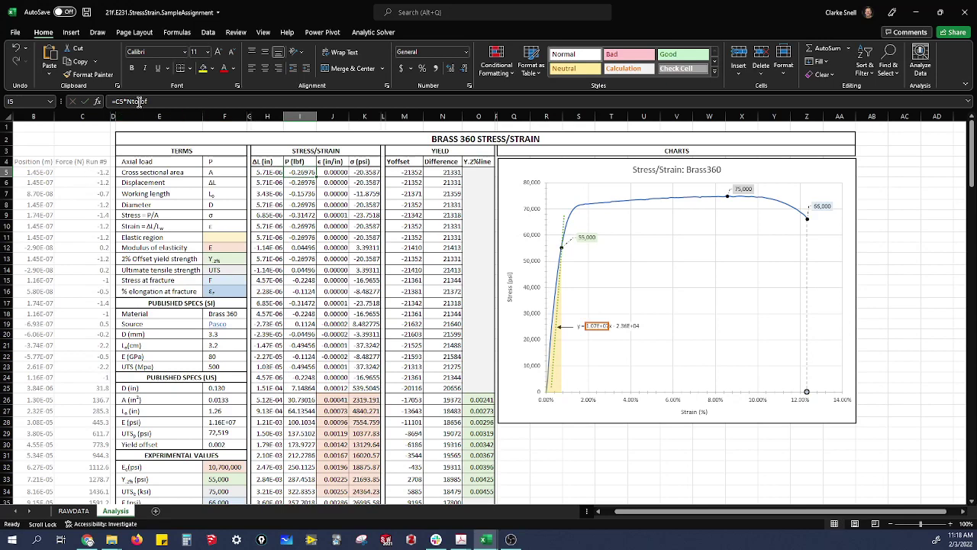
# Inspect the strain and stress formulas in J5 and K5, including the working length and cross-sectional area cells they reference
pyautogui.click(337, 173)
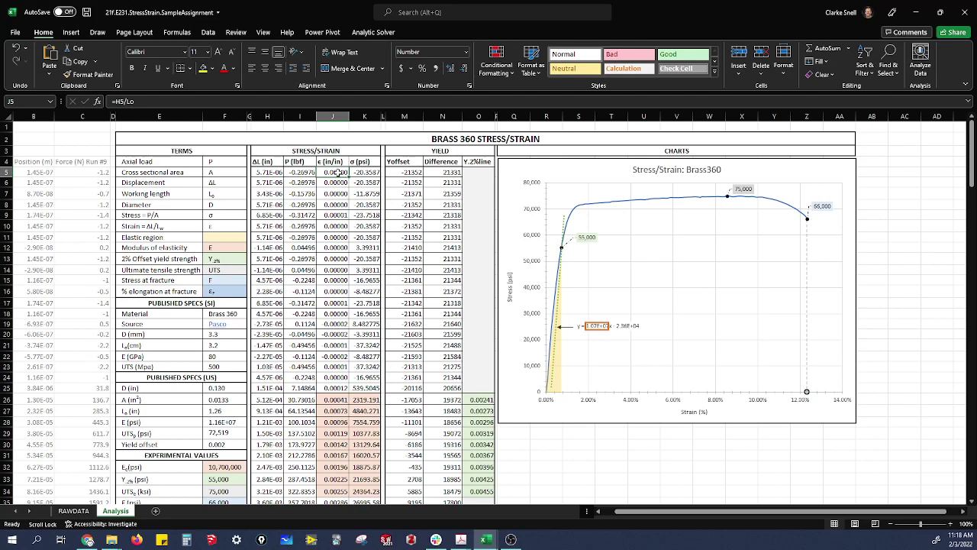
pyautogui.click(129, 102)
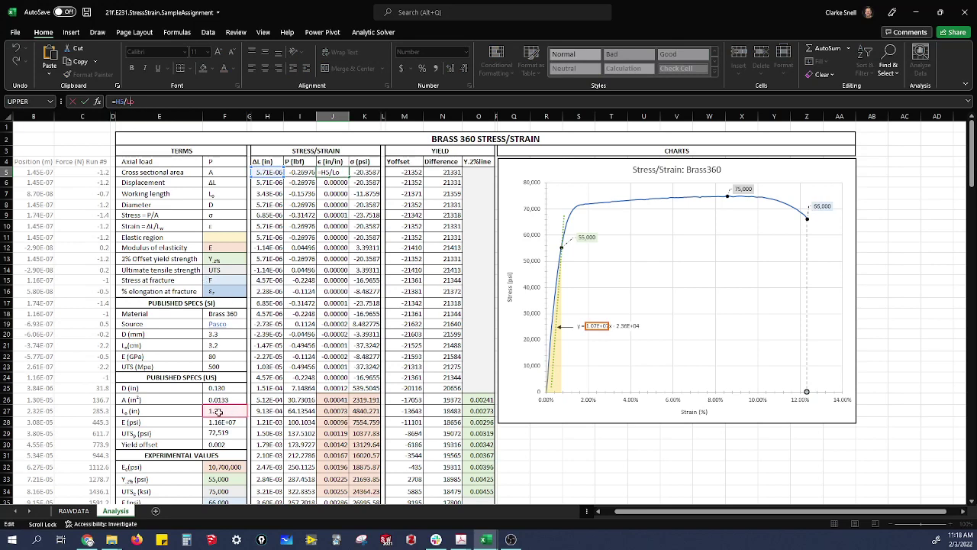
pyautogui.click(362, 173)
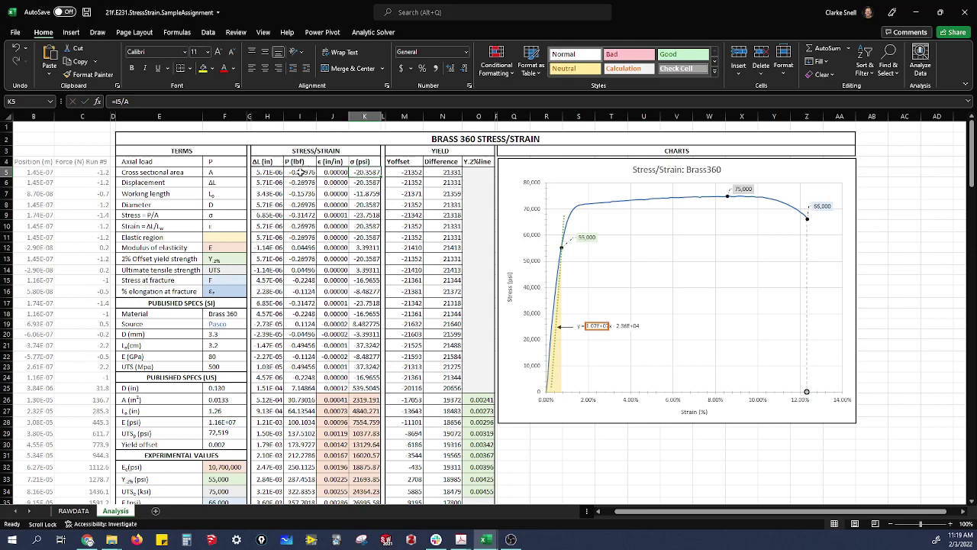
pyautogui.click(131, 104)
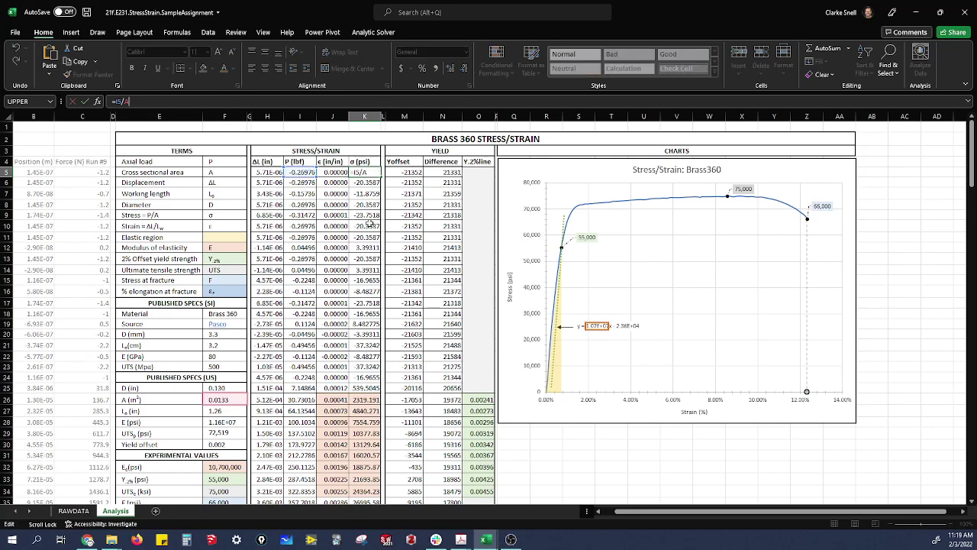
pyautogui.click(336, 184)
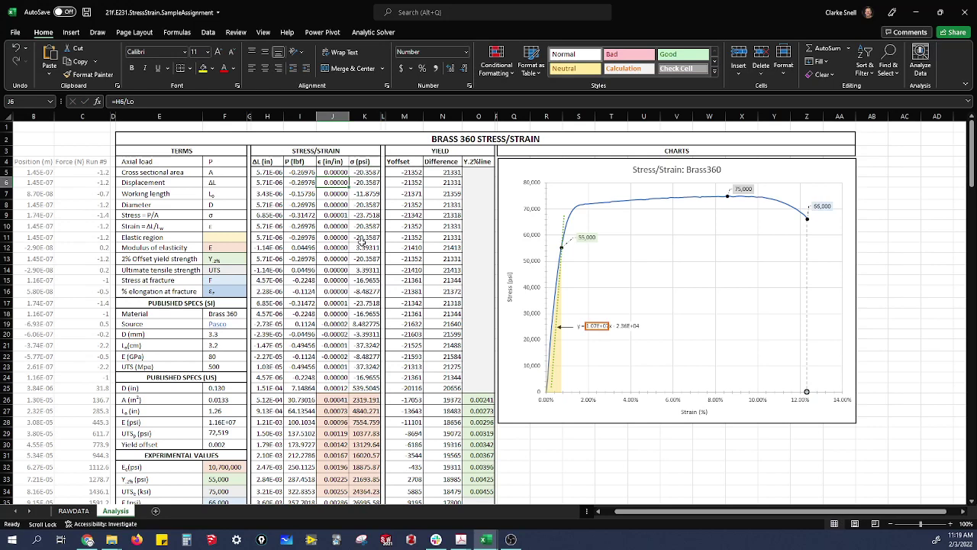
pyautogui.moveTo(329, 163); pyautogui.dragTo(360, 163)
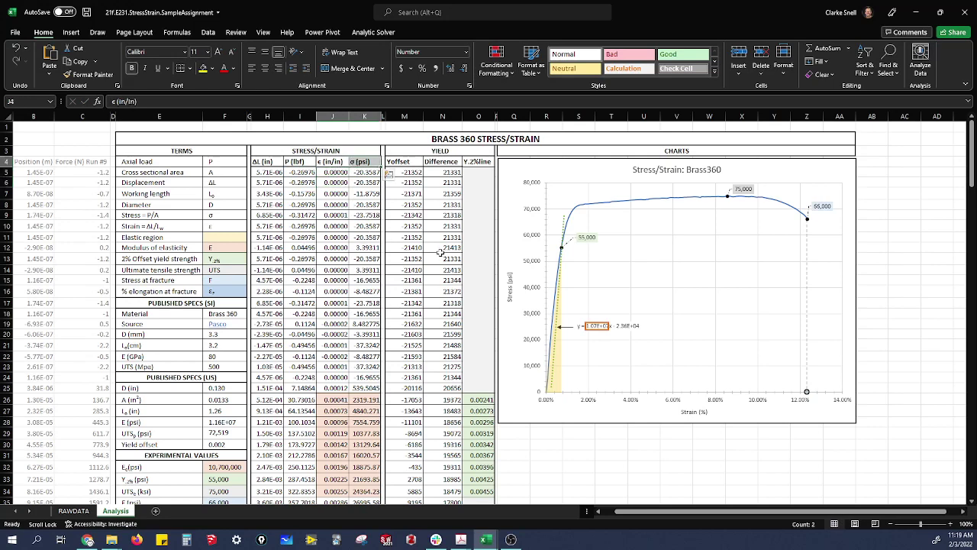
# Review the elastic region on the chart and highlight its strain and stress data in J26:K34
pyautogui.scroll(-5, 522, 324)
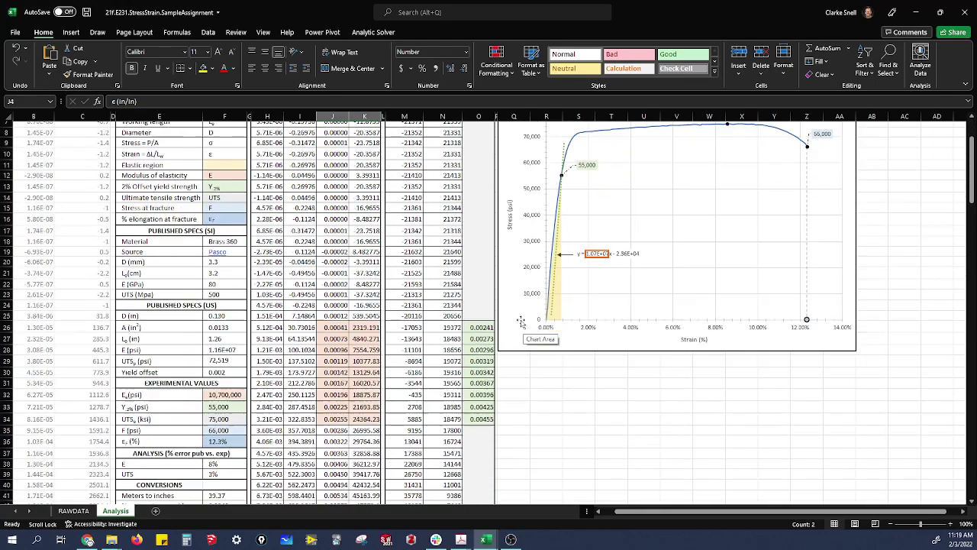
pyautogui.scroll(3, 521, 323)
pyautogui.scroll(1, 520, 323)
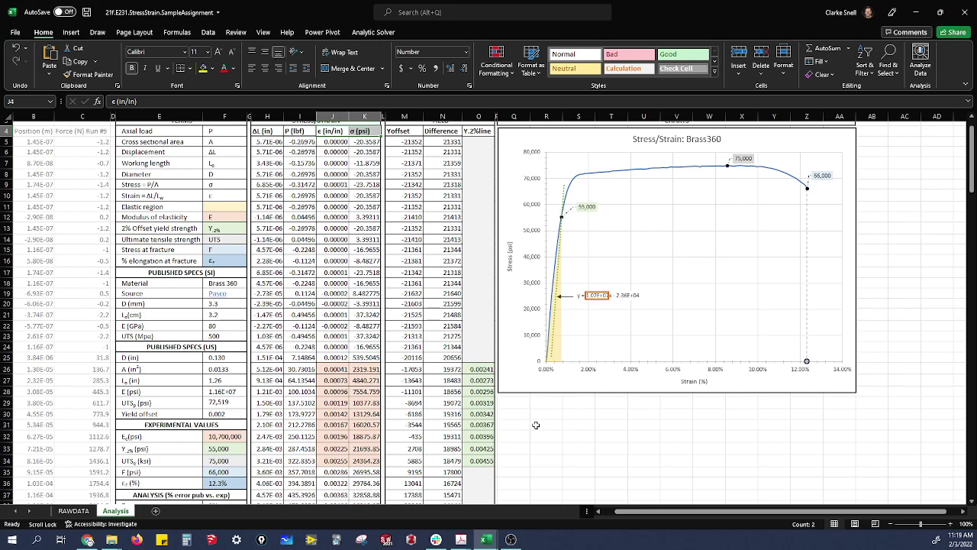
pyautogui.click(328, 371)
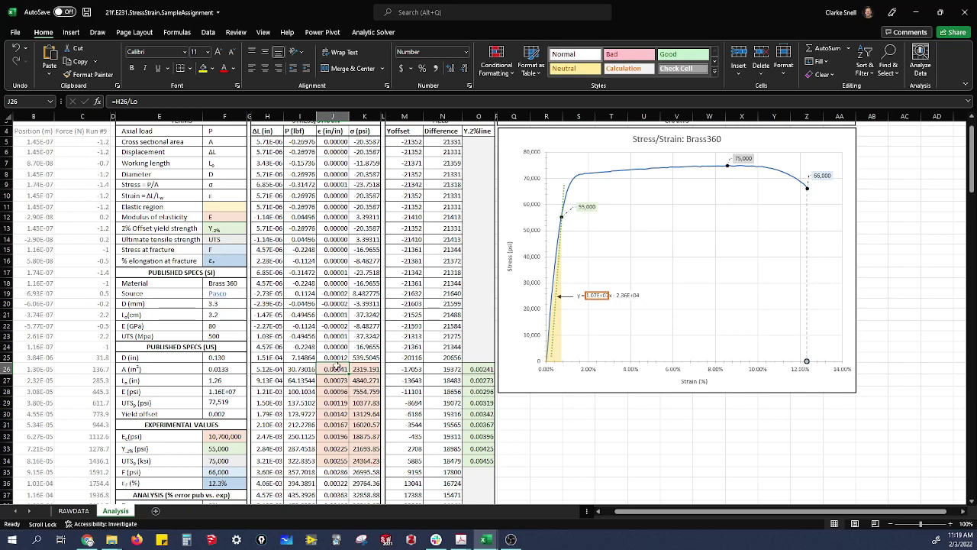
pyautogui.click(343, 464)
pyautogui.moveTo(330, 367); pyautogui.dragTo(333, 463)
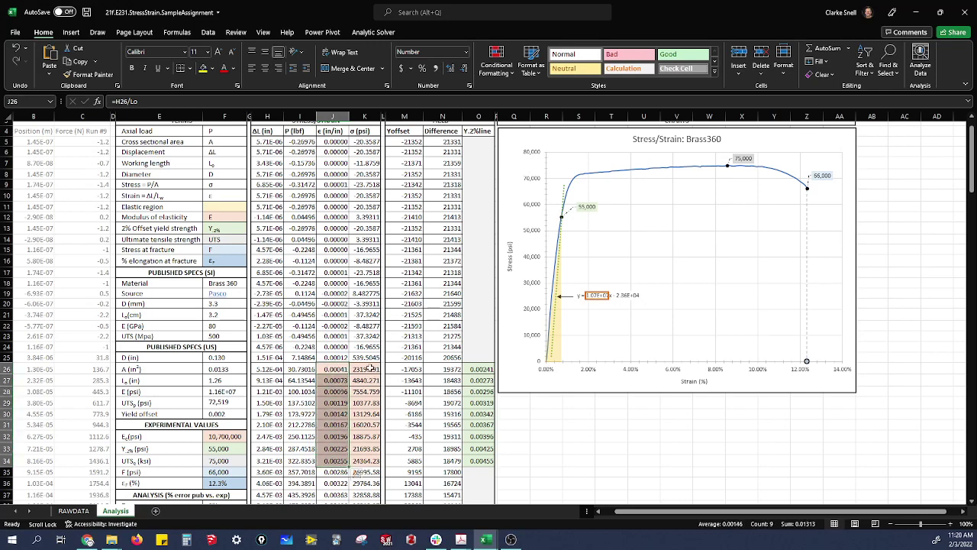
pyautogui.moveTo(370, 368); pyautogui.dragTo(367, 456)
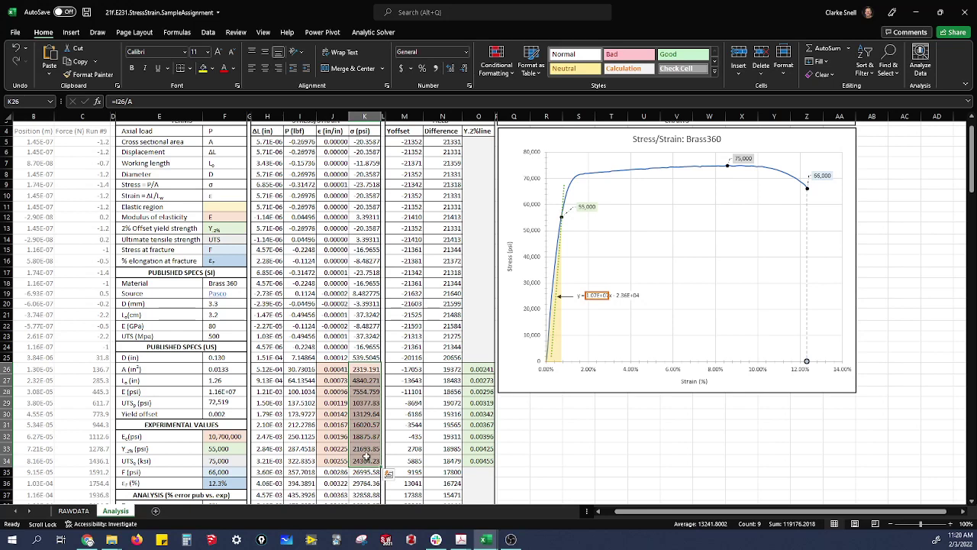
pyautogui.moveTo(330, 369); pyautogui.dragTo(367, 459)
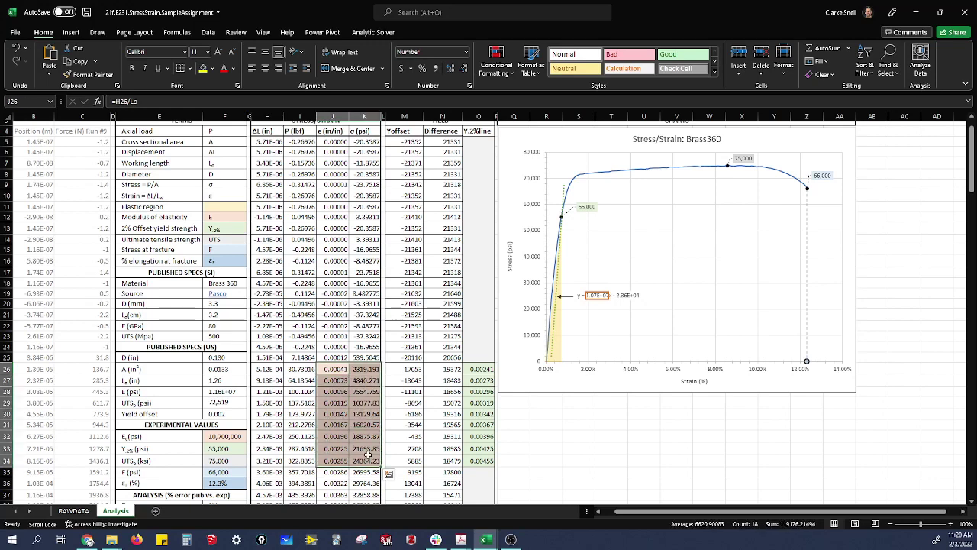
# Inspect the CEILING.MATH and SLOPE arguments in the experimental modulus of elasticity formula in F32, keeping the formula as it is
pyautogui.scroll(-2, 363, 426)
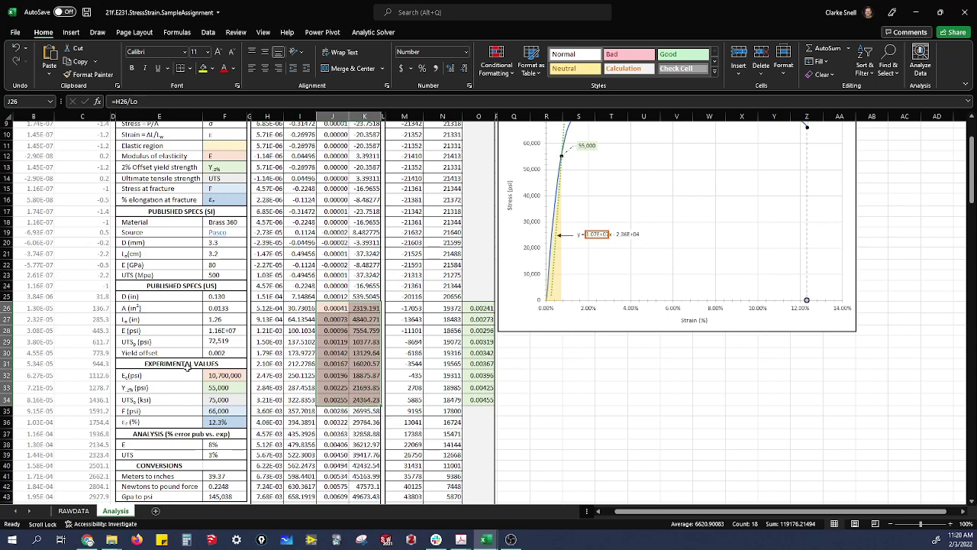
pyautogui.click(237, 376)
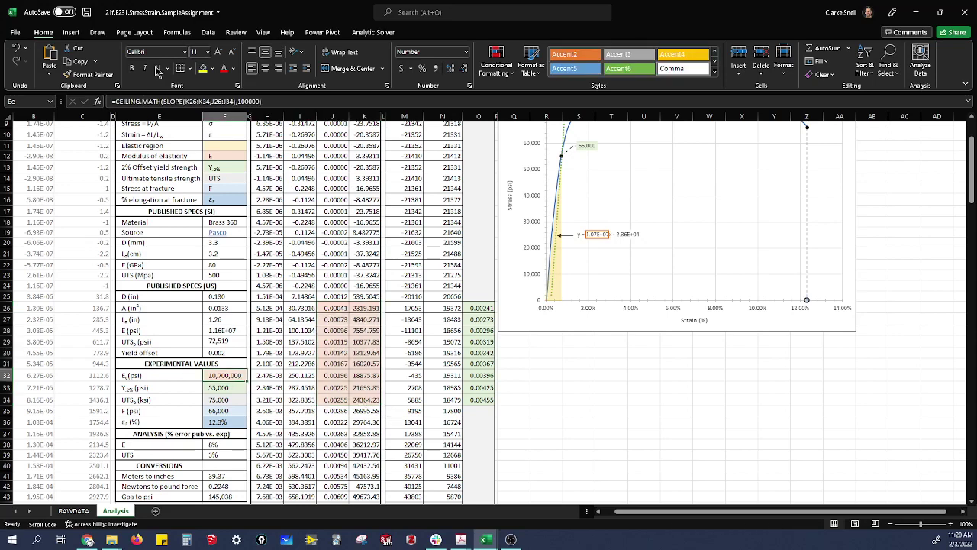
pyautogui.click(120, 101)
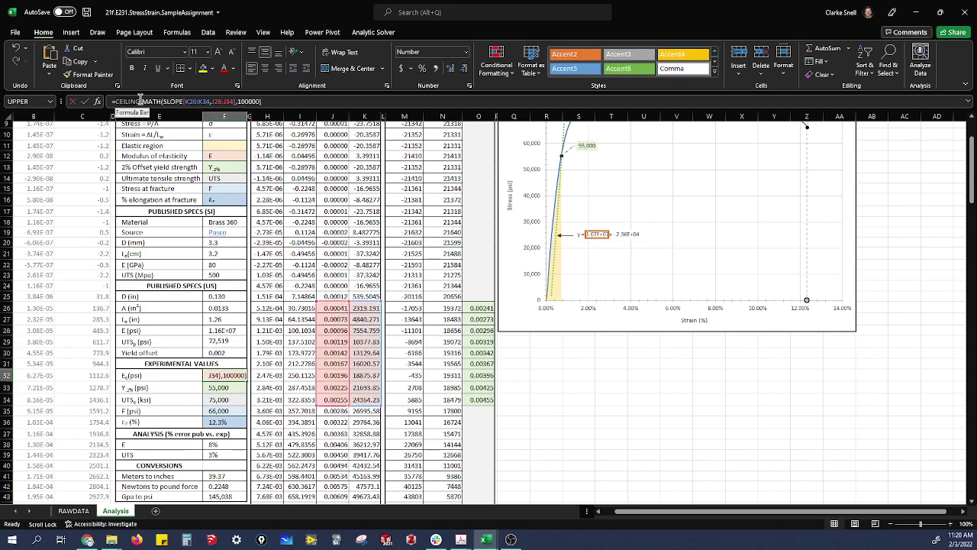
pyautogui.click(162, 101)
pyautogui.moveTo(162, 101); pyautogui.dragTo(186, 102)
pyautogui.doubleClick(193, 101)
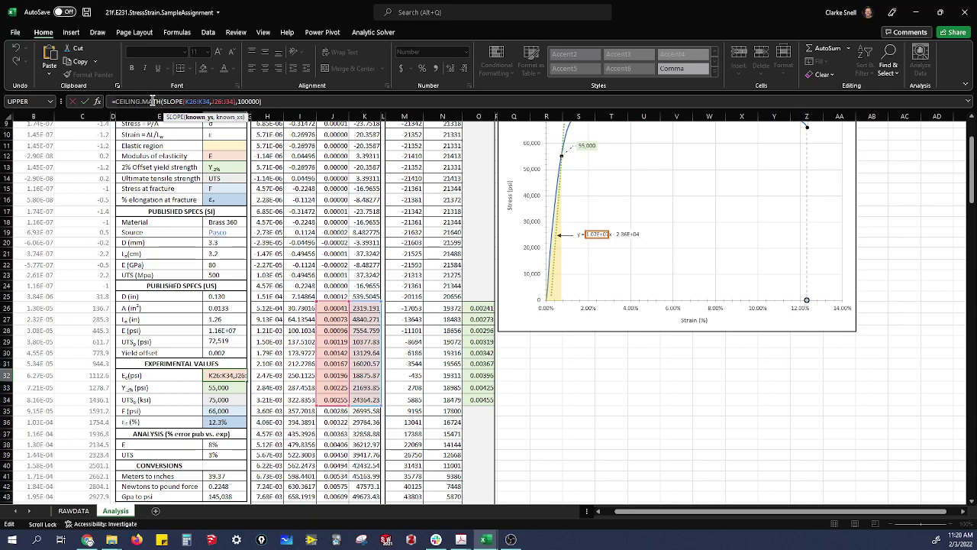
pyautogui.click(159, 102)
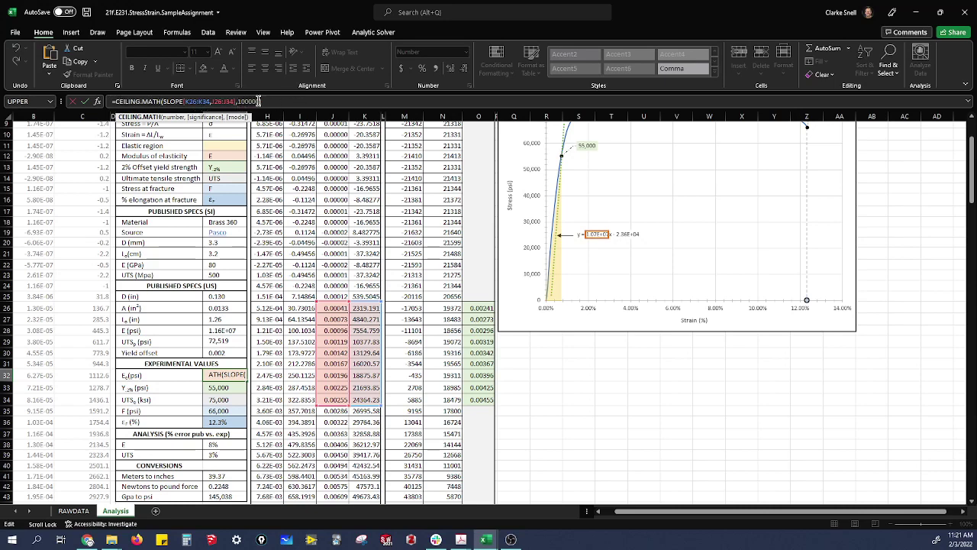
pyautogui.click(260, 101)
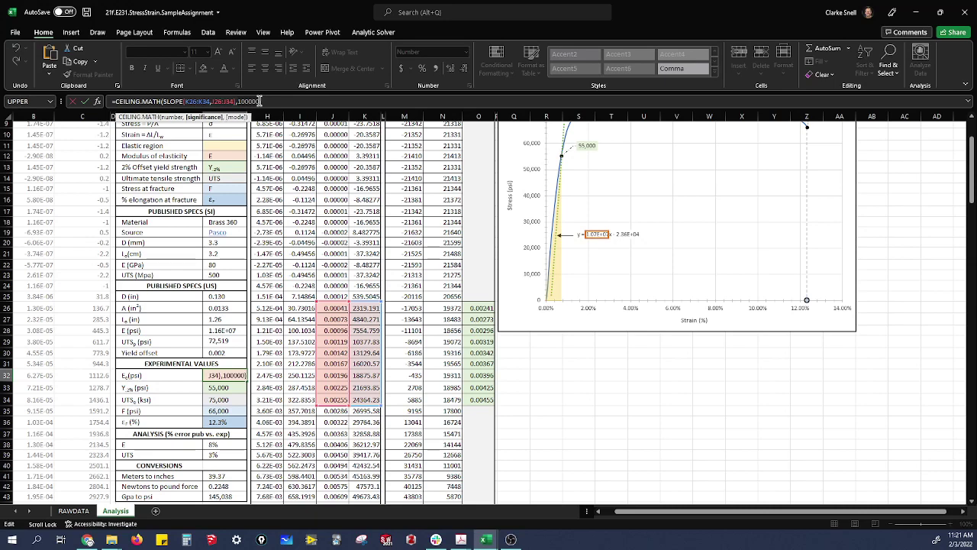
pyautogui.hotkey('ctrl', 'Return')
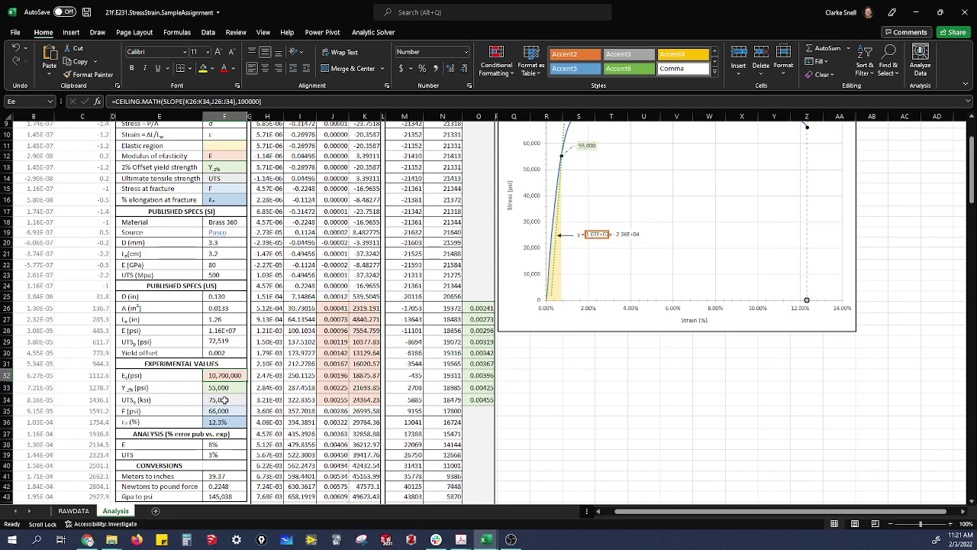
# Check the conversion formula for the published modulus E (psi) in F28, and return to the stress/strain chart
pyautogui.click(230, 330)
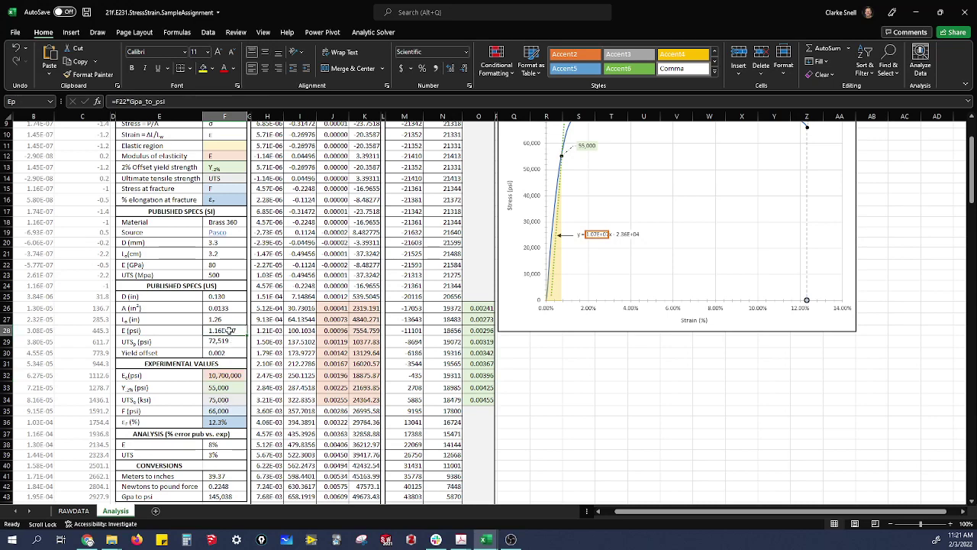
pyautogui.click(592, 421)
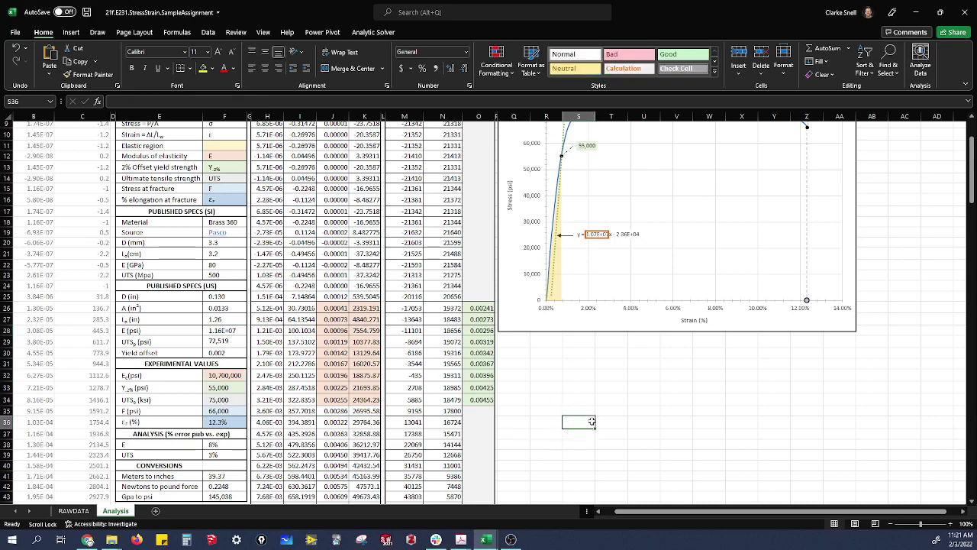
pyautogui.scroll(2, 592, 422)
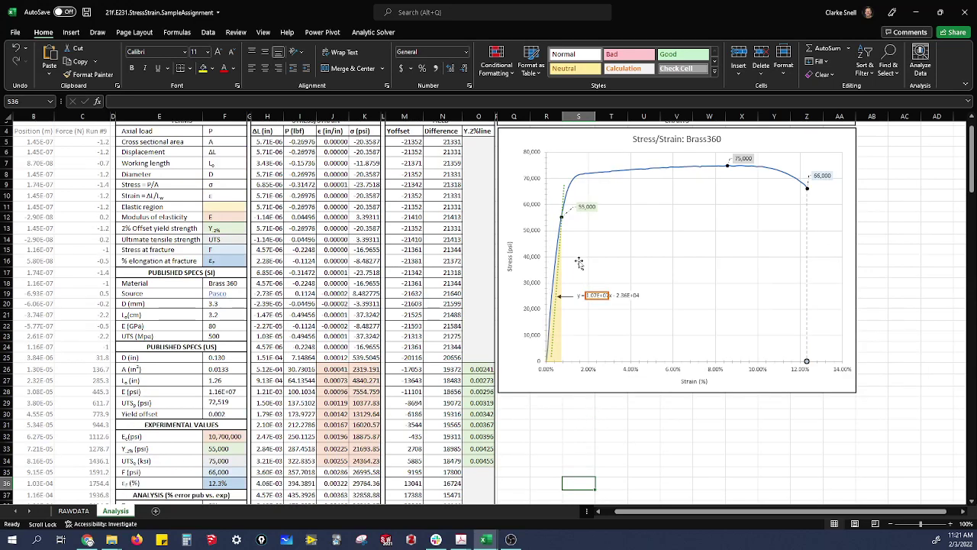
# Review the 0.2% offset trendline and yield-point label on the chart, and highlight the elastic strain and stress data in J26:K34
pyautogui.click(565, 198)
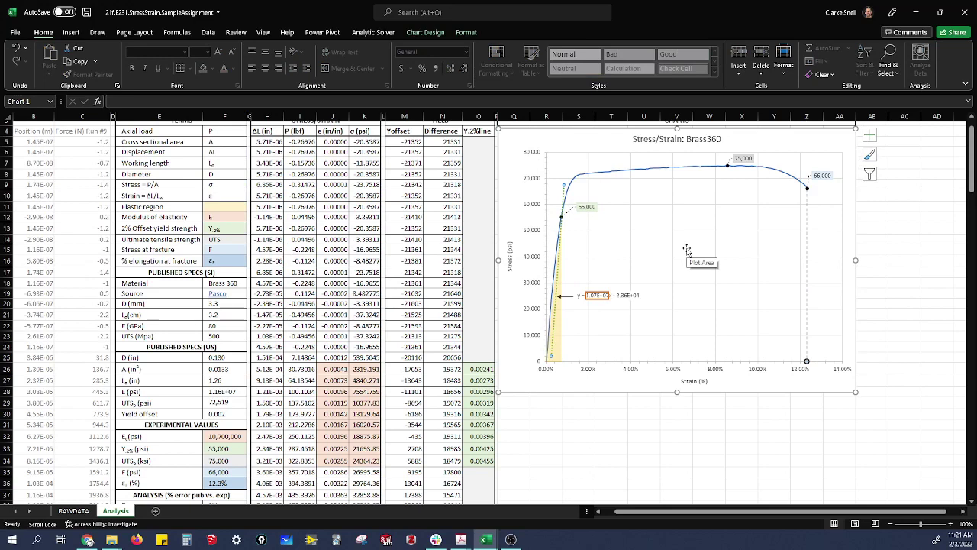
pyautogui.click(583, 434)
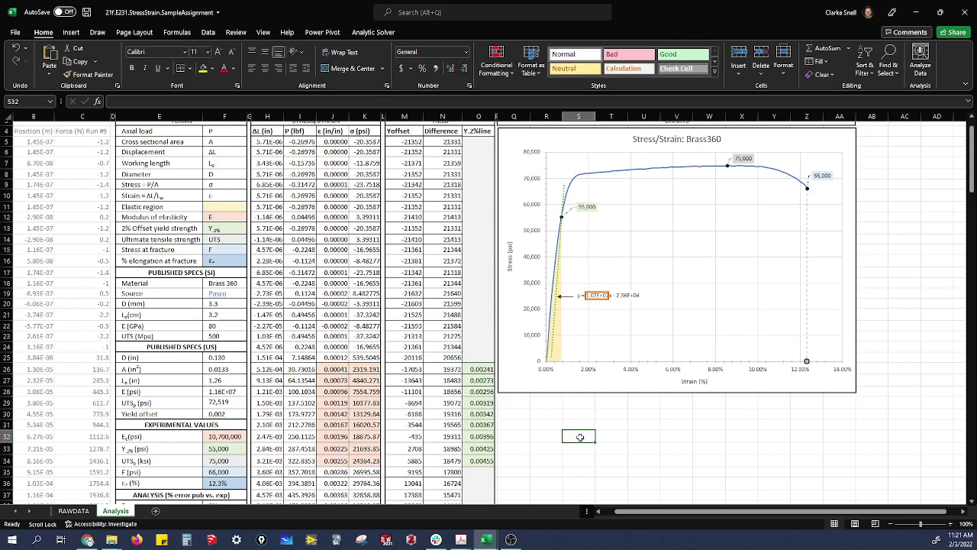
pyautogui.click(326, 371)
pyautogui.moveTo(326, 371); pyautogui.dragTo(355, 461)
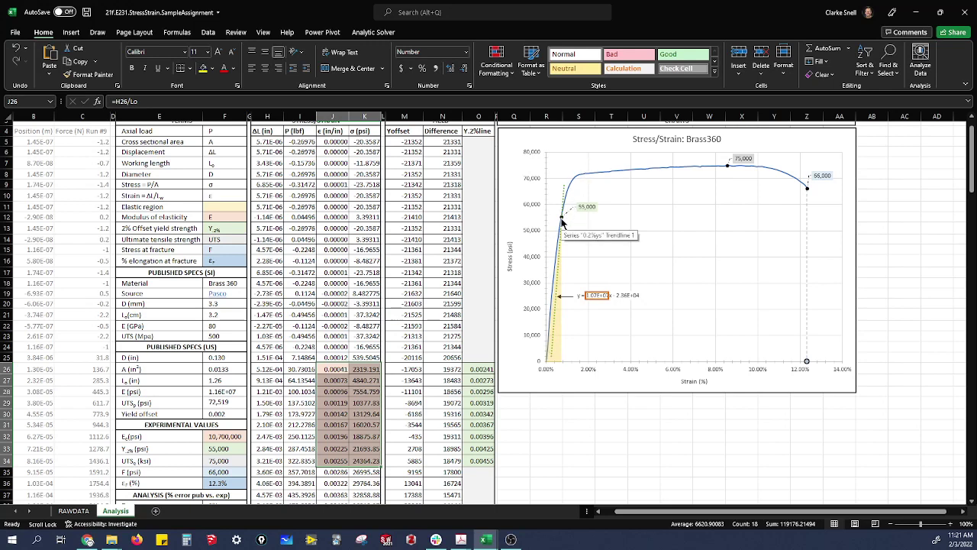
pyautogui.click(588, 214)
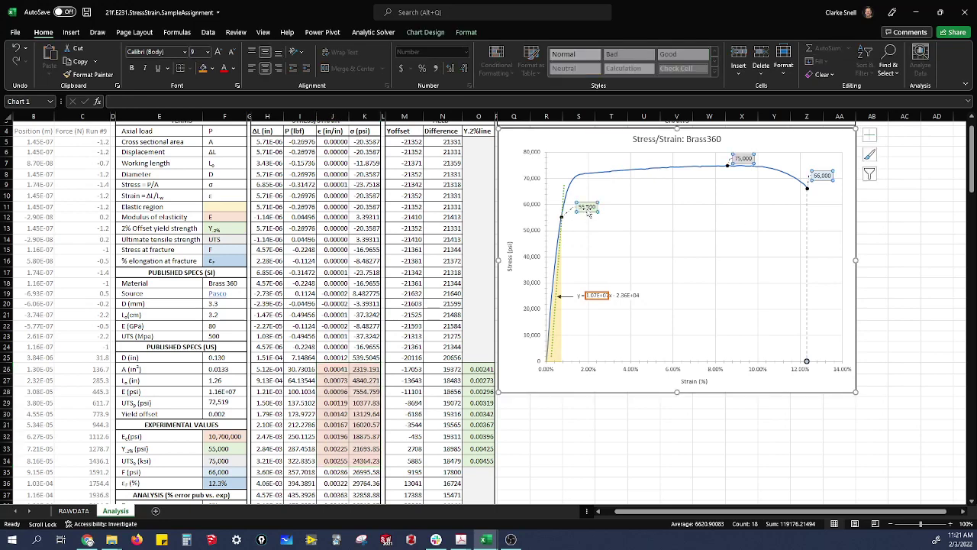
pyautogui.click(648, 251)
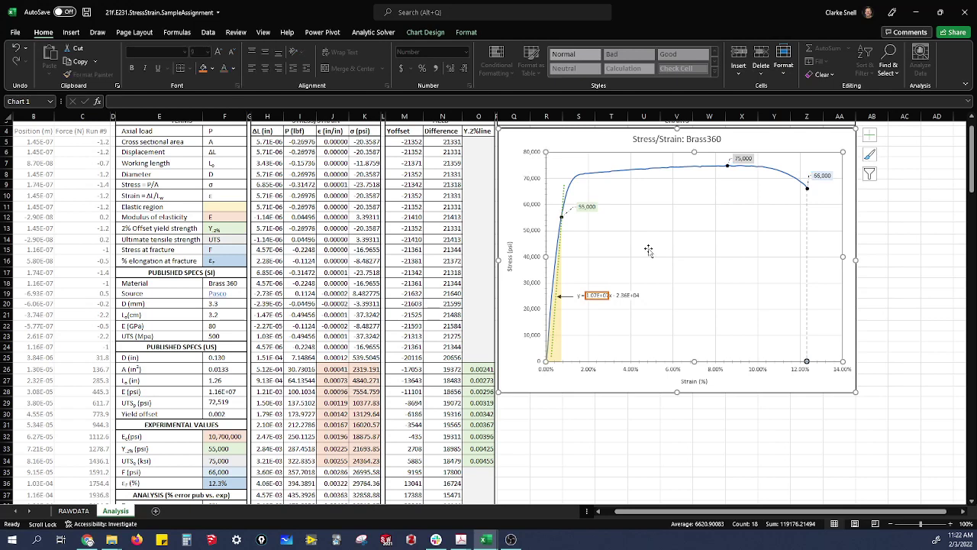
pyautogui.click(569, 482)
# Inspect the offset strain formula in O26, together with the yield offset cell F30 and the strain values J26:J34 it draws on
pyautogui.click(474, 368)
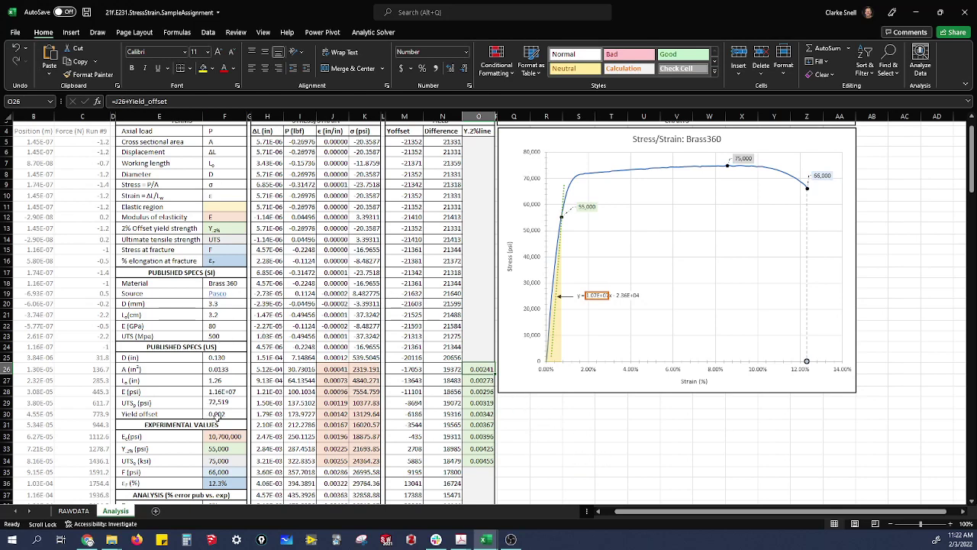
pyautogui.click(217, 415)
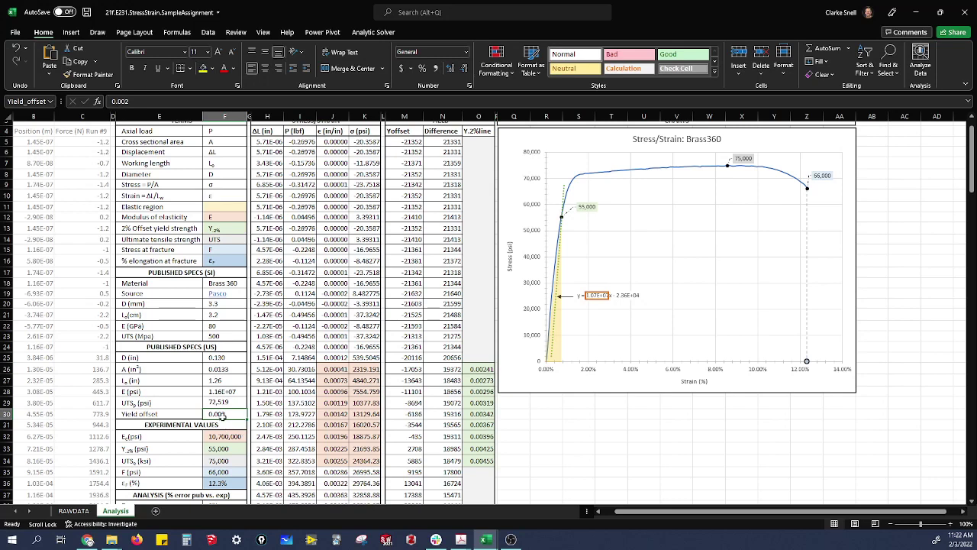
pyautogui.click(485, 369)
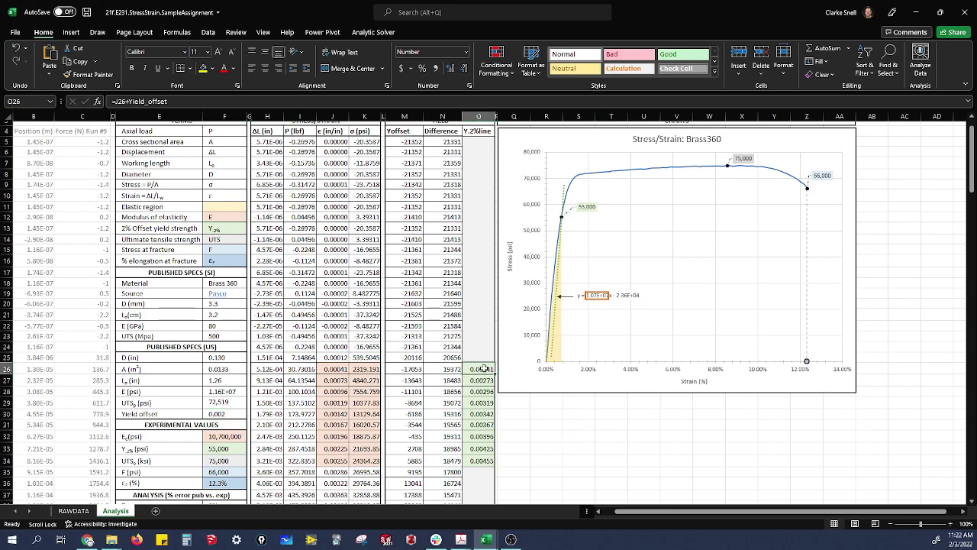
pyautogui.moveTo(334, 369); pyautogui.dragTo(336, 462)
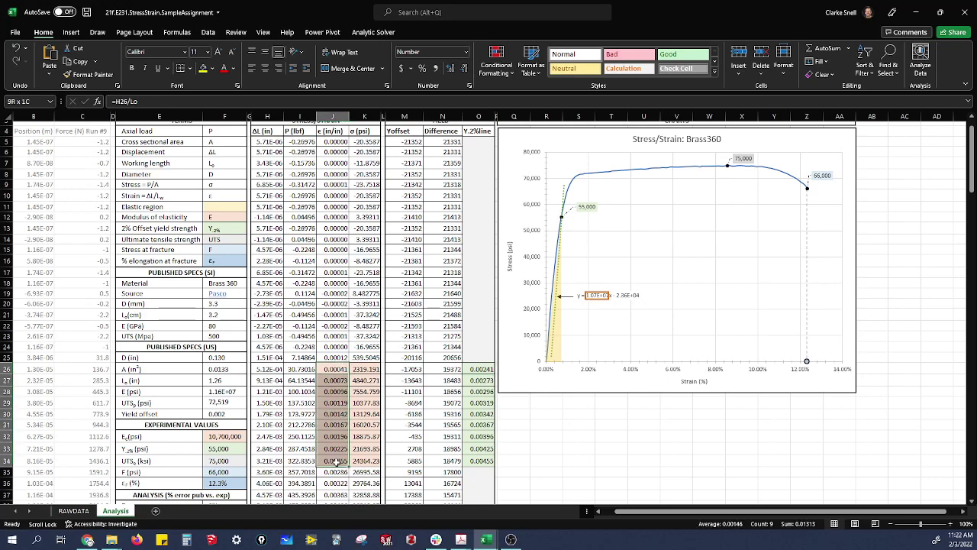
pyautogui.click(594, 452)
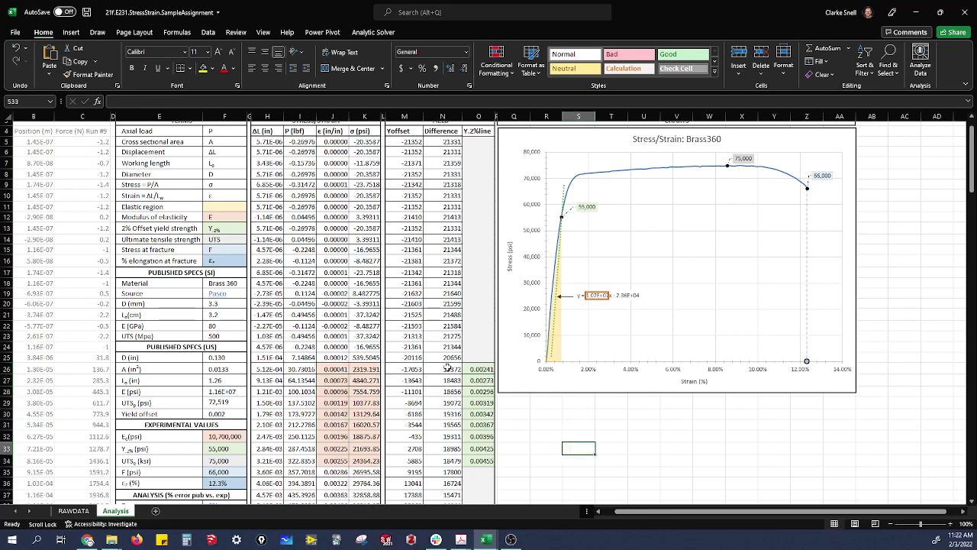
pyautogui.doubleClick(481, 370)
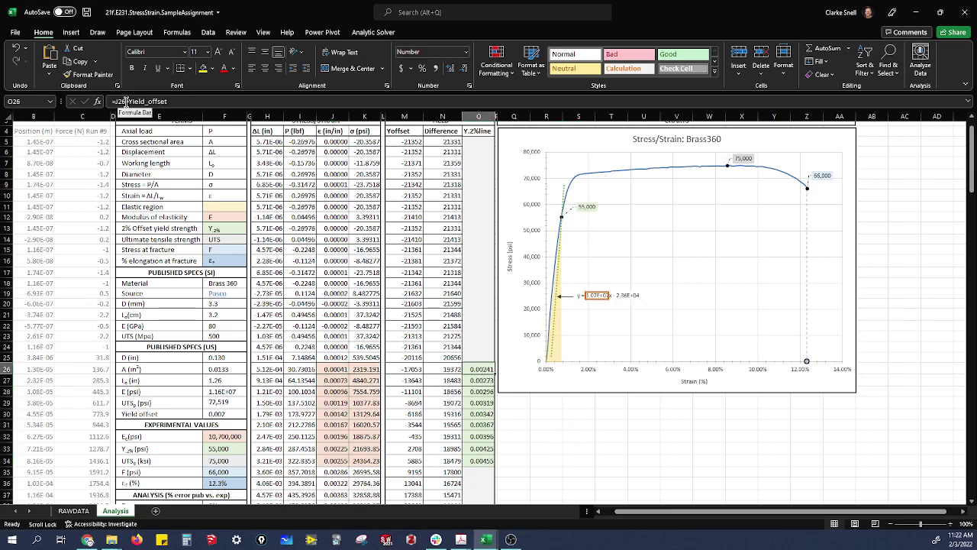
pyautogui.click(607, 449)
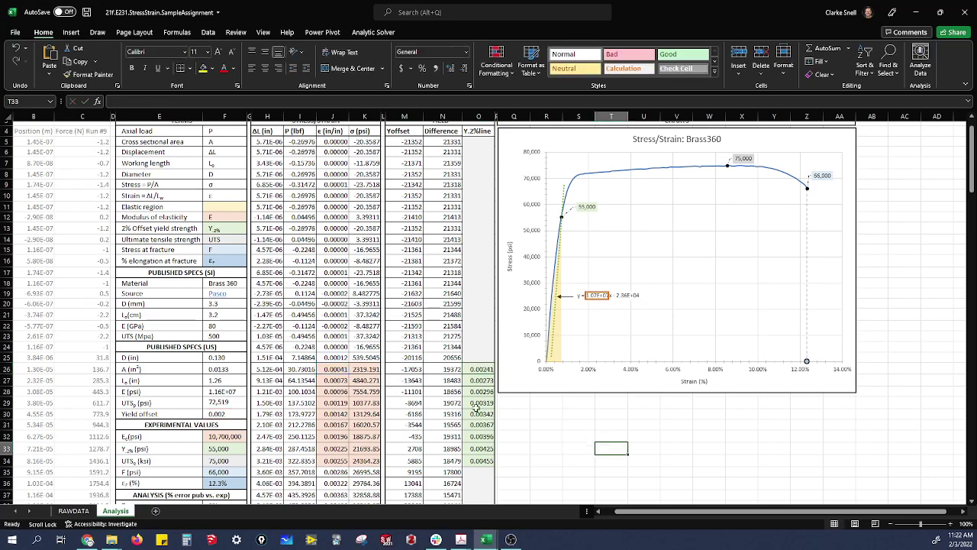
# Open the 0.2%ys series from the chart's data source and check its X values range, O26:O34
pyautogui.rightClick(661, 269)
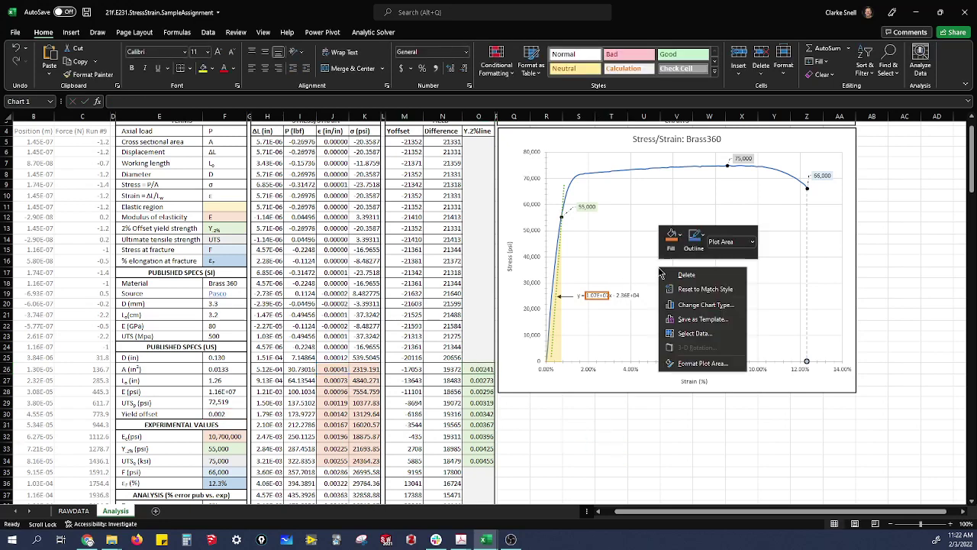
pyautogui.click(684, 333)
pyautogui.moveTo(649, 195); pyautogui.dragTo(763, 145)
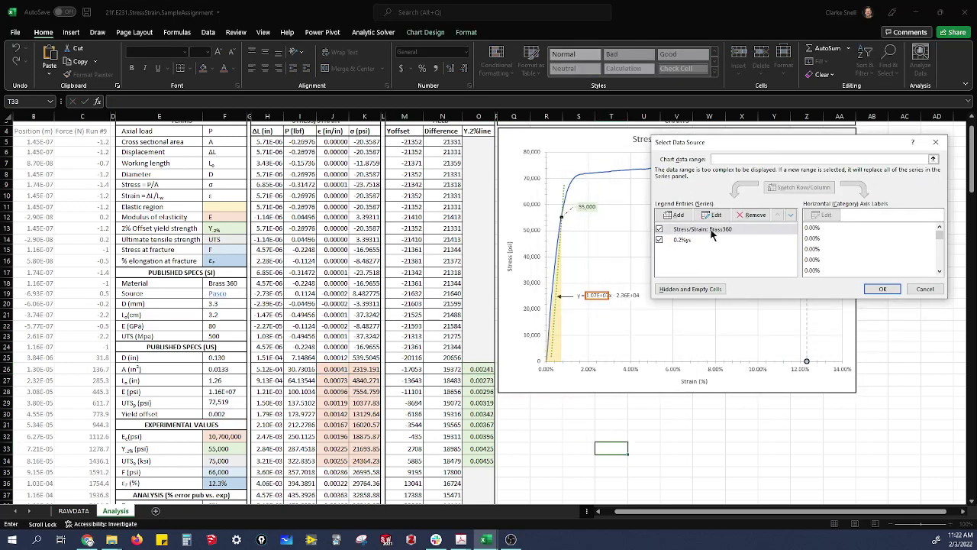
pyautogui.click(682, 241)
pyautogui.click(713, 214)
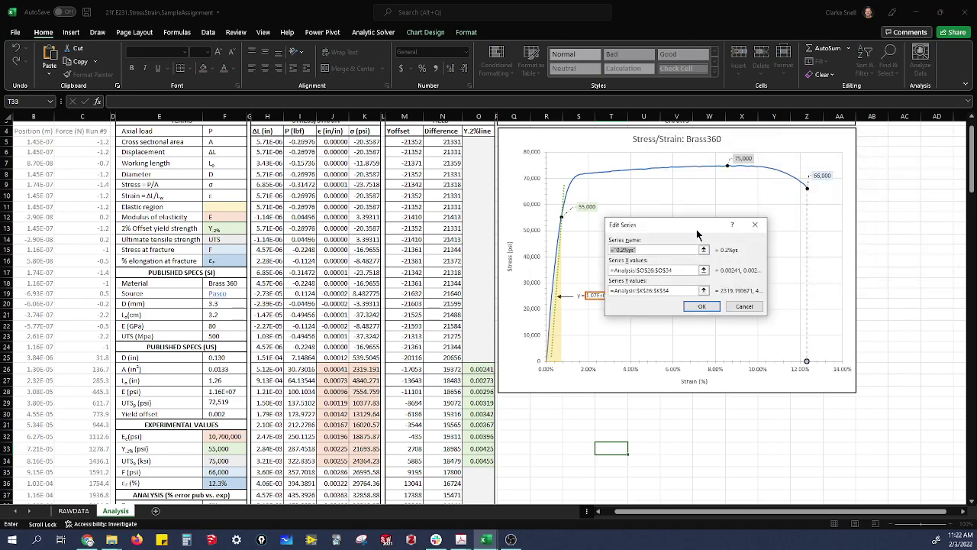
pyautogui.moveTo(697, 229); pyautogui.dragTo(780, 163)
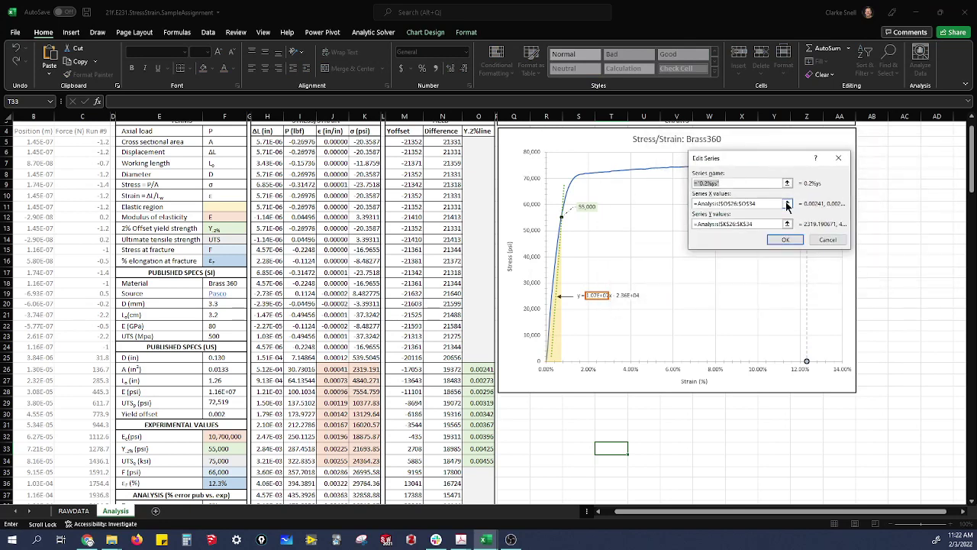
pyautogui.click(787, 204)
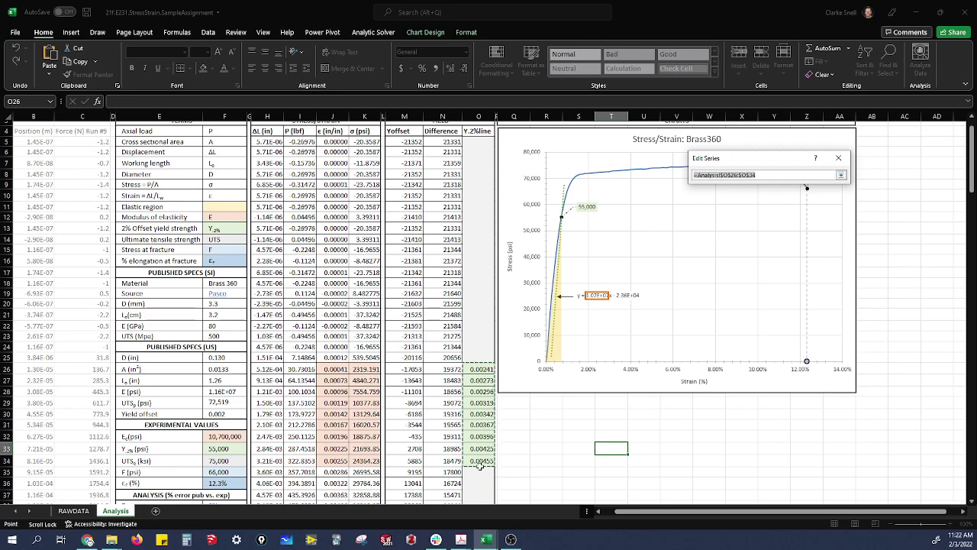
pyautogui.click(842, 175)
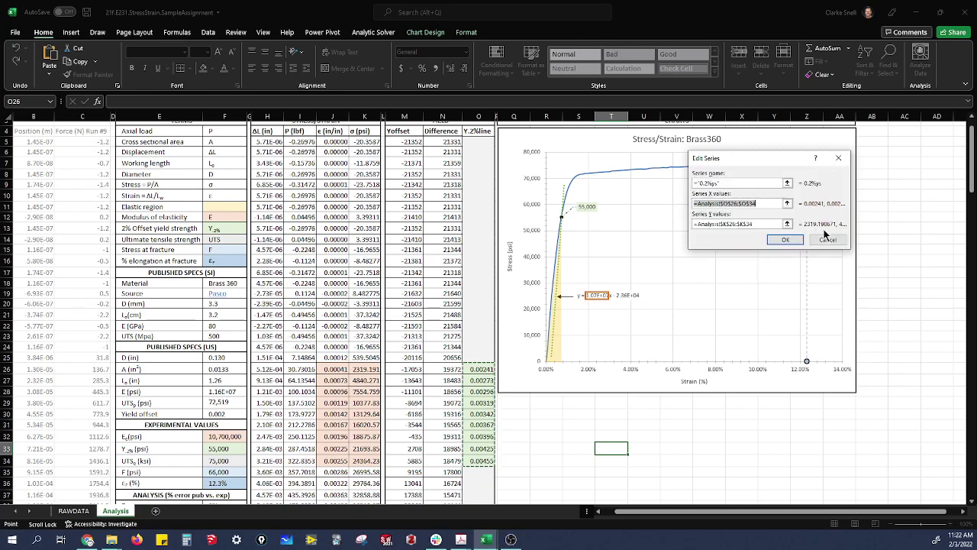
# Check the 0.2%ys series' Y values range, K26:K34, and accept the series and data source settings
pyautogui.click(787, 223)
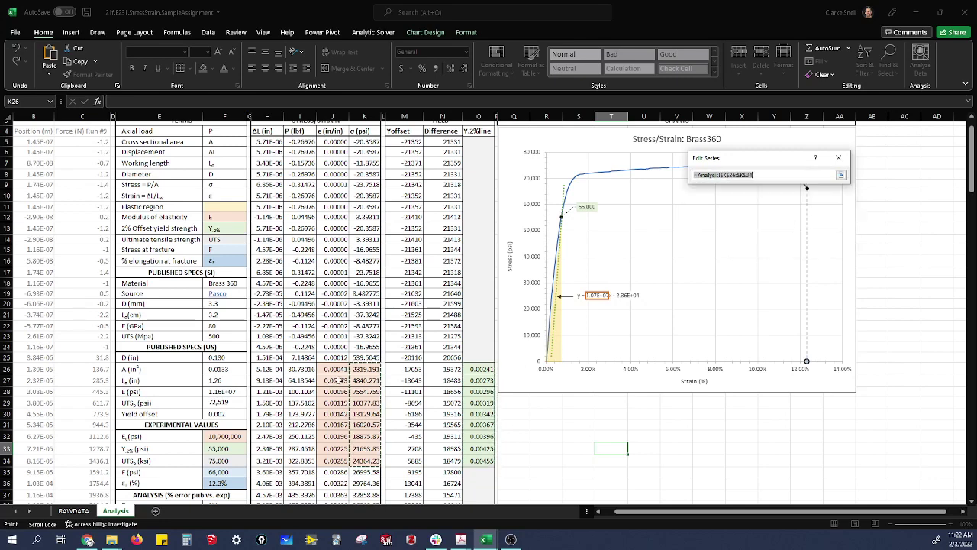
pyautogui.moveTo(369, 369); pyautogui.dragTo(367, 462)
pyautogui.click(842, 152)
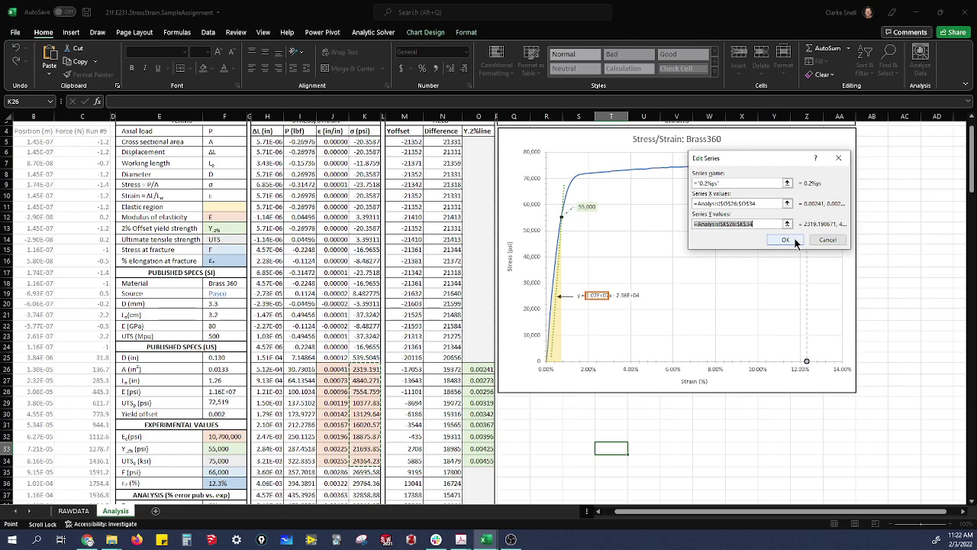
pyautogui.click(794, 240)
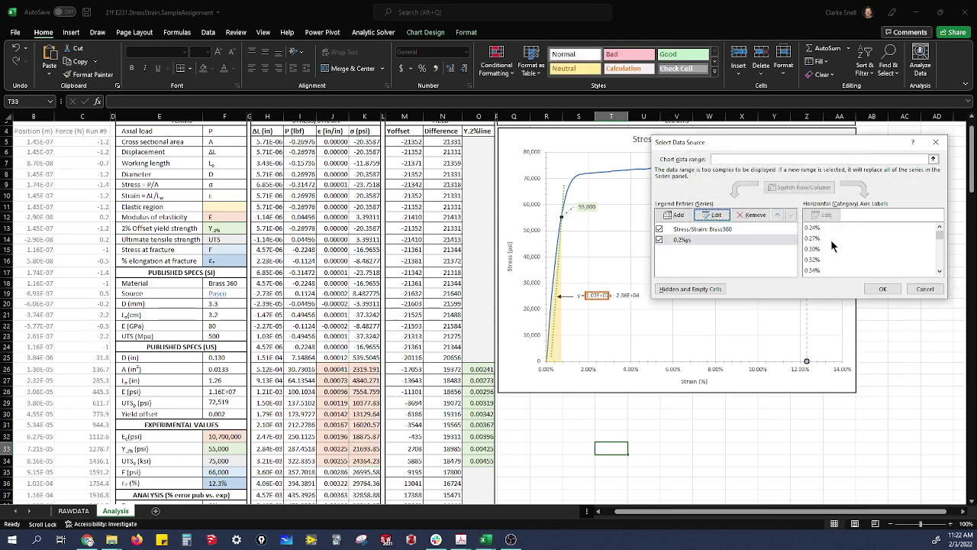
pyautogui.click(883, 289)
# Delete the 0.2% offset trendline and move the yellow elastic-region triangle away from the curve to about 4% strain
pyautogui.click(564, 195)
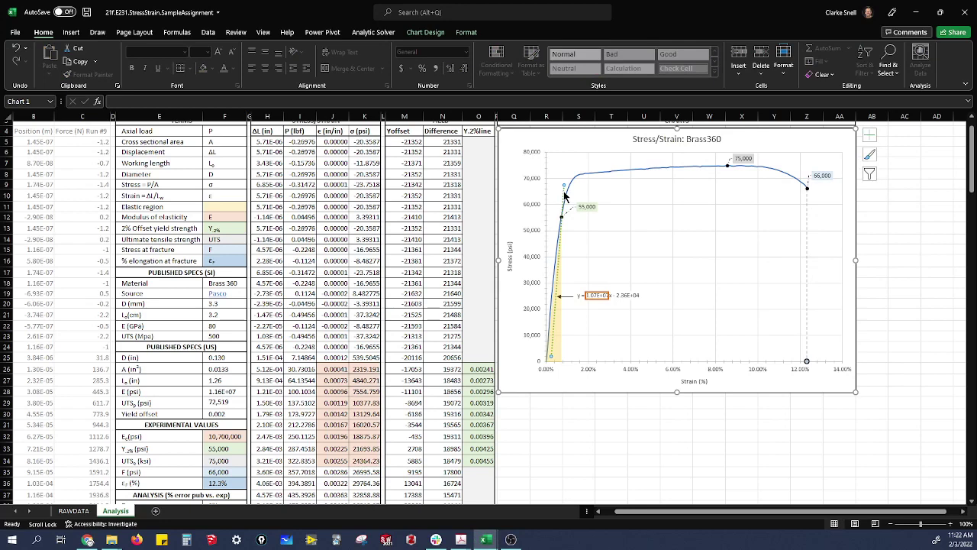
pyautogui.hotkey('ctrl', 'z')
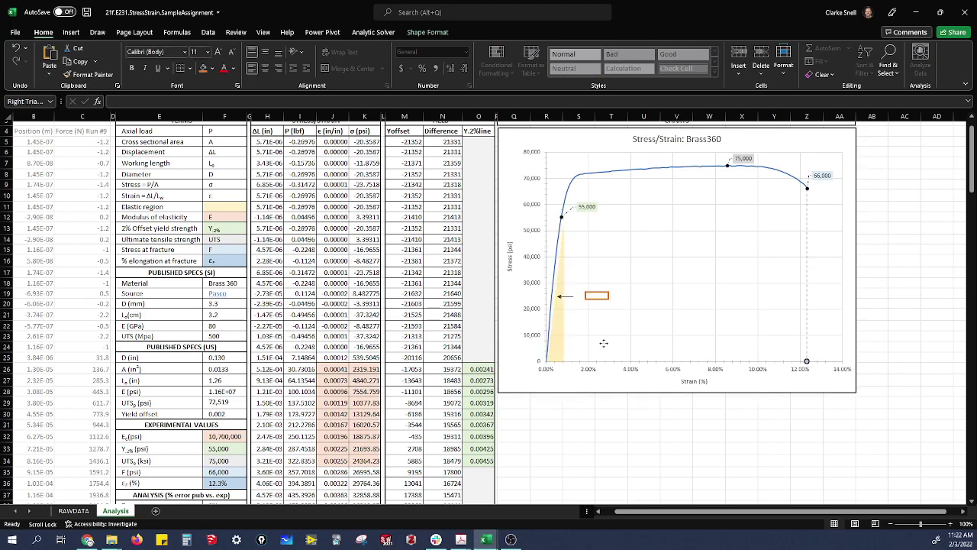
pyautogui.hotkey('ctrl', 'z')
# Format the 0.2%ys data series with a solid line
pyautogui.click(553, 349)
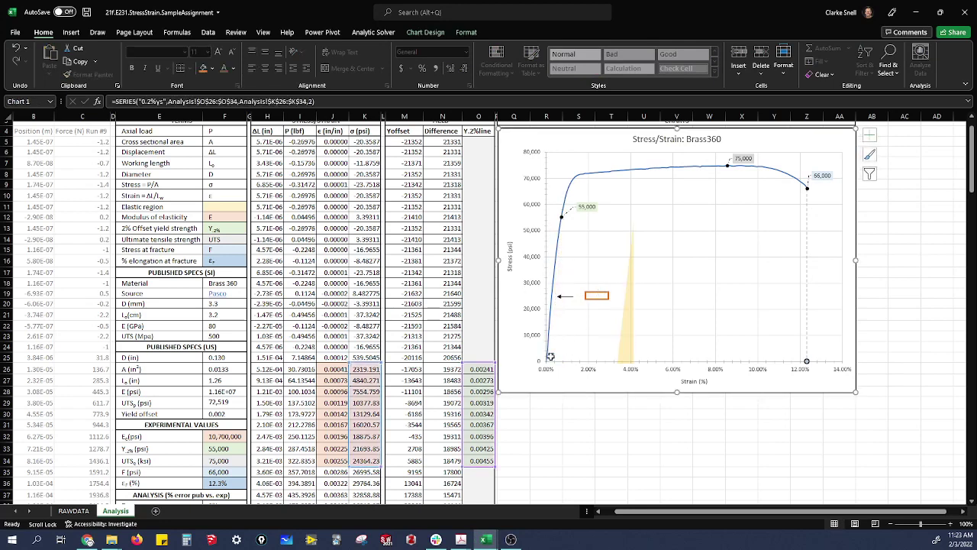
pyautogui.rightClick(550, 356)
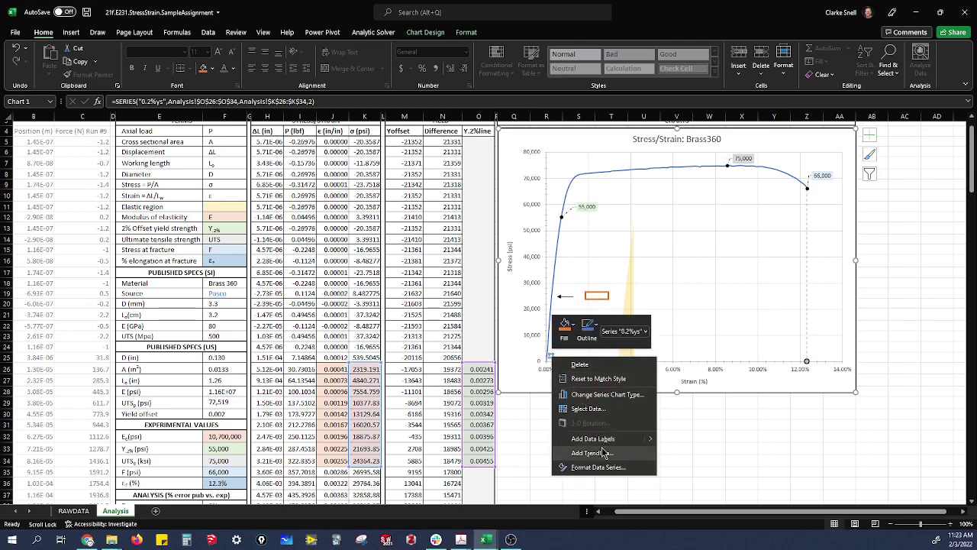
pyautogui.click(598, 468)
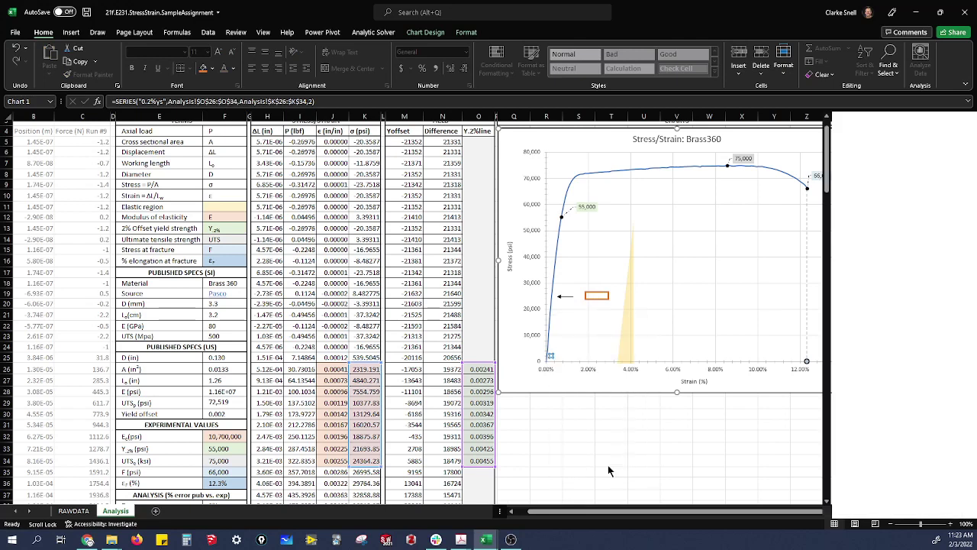
pyautogui.click(848, 160)
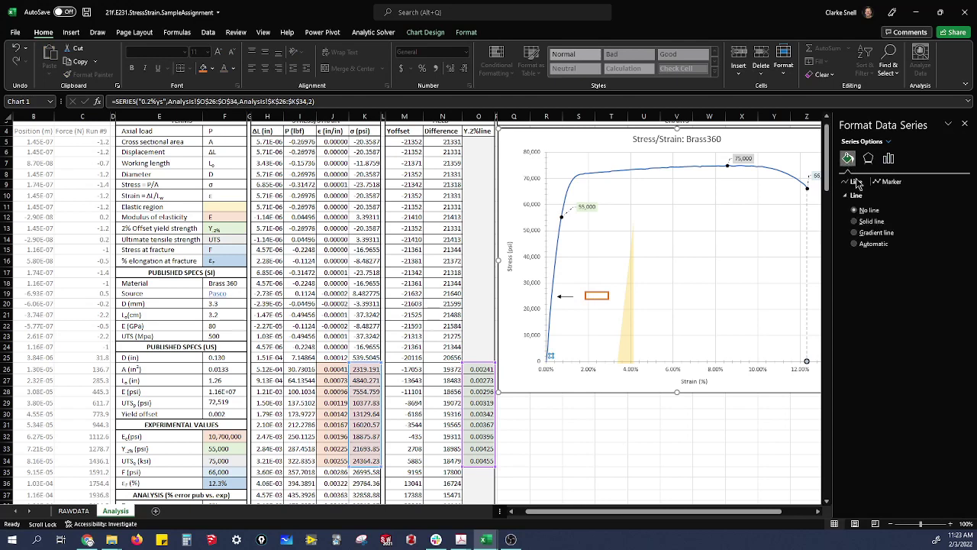
pyautogui.click(875, 222)
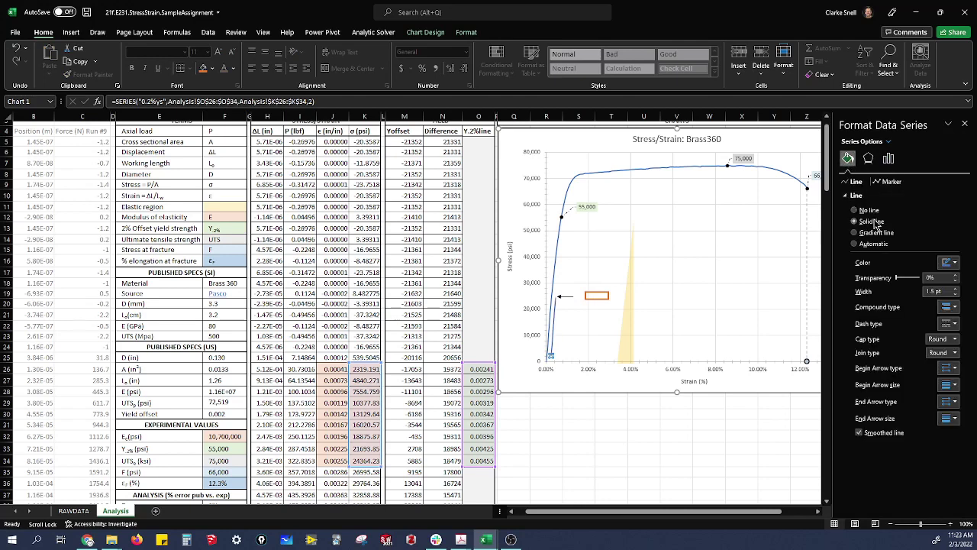
# Add a linear trendline to the 0.2%ys series and display its equation on the chart
pyautogui.click(604, 435)
pyautogui.click(555, 324)
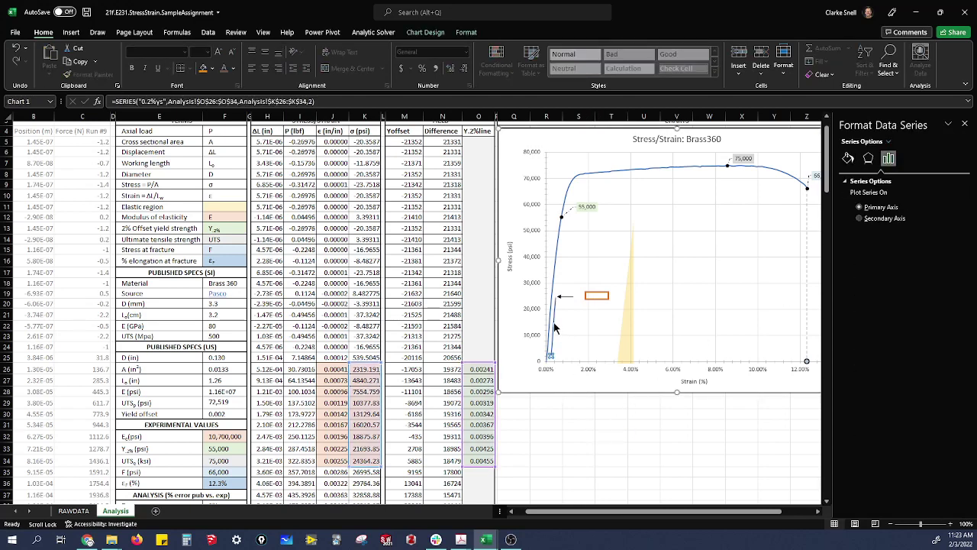
pyautogui.rightClick(554, 323)
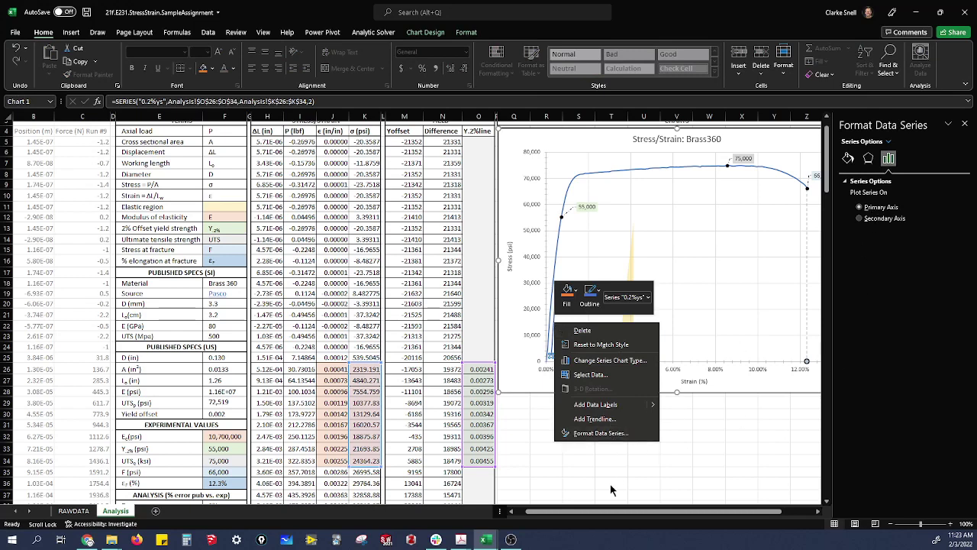
pyautogui.click(593, 419)
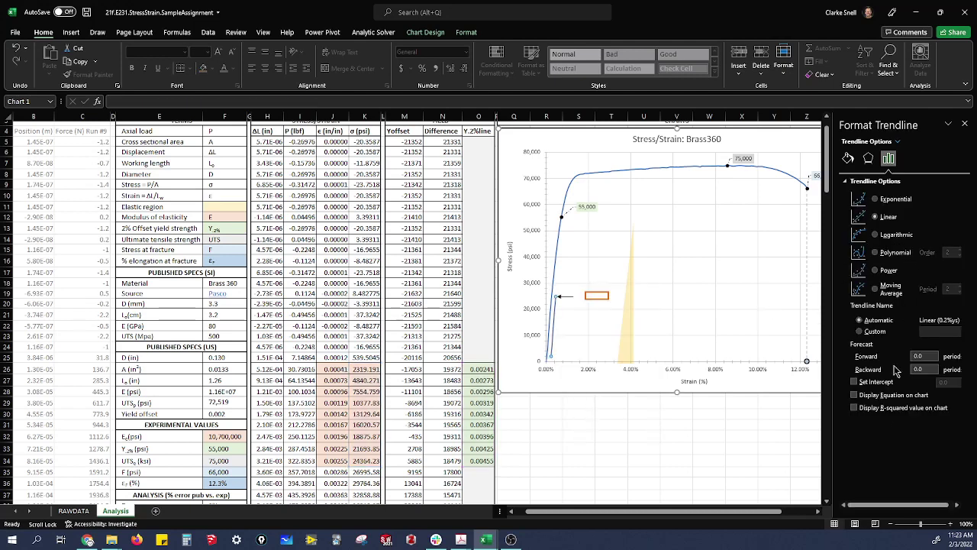
pyautogui.click(614, 435)
pyautogui.click(556, 330)
pyautogui.click(854, 395)
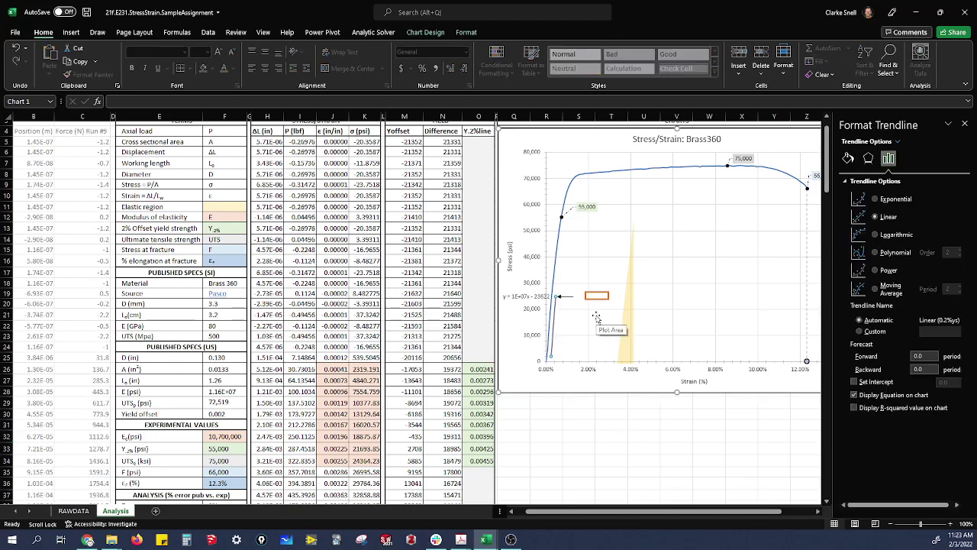
# Look over the new trendline's line formatting options, including color and width, and return to the plot area
pyautogui.click(558, 299)
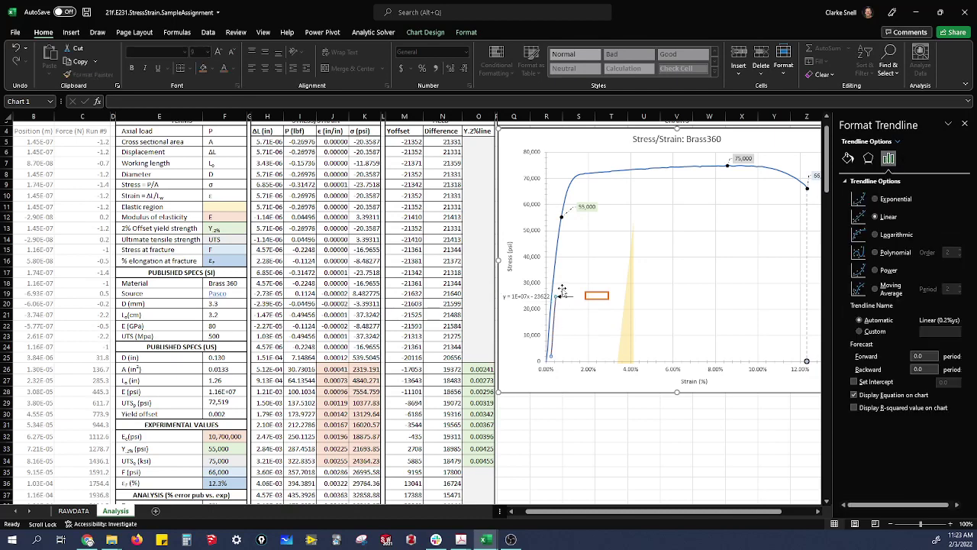
pyautogui.click(849, 159)
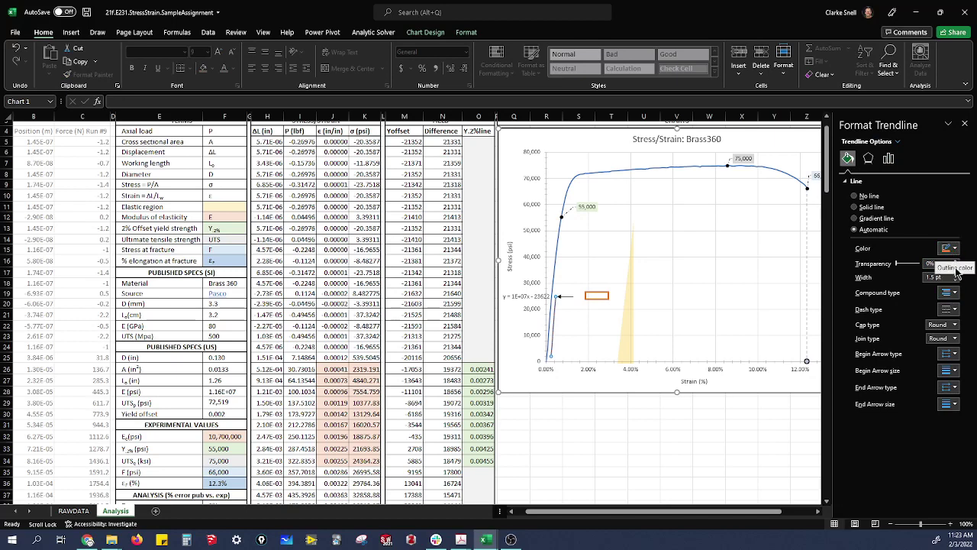
pyautogui.click(956, 274)
pyautogui.click(755, 279)
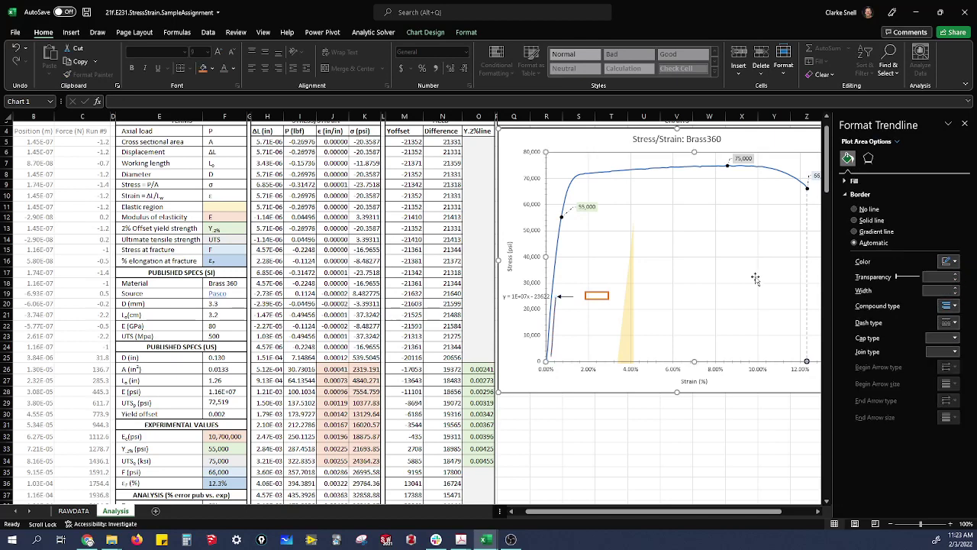
# Recolor the 0.2%ys trendline on the stress/strain chart black
pyautogui.click(555, 319)
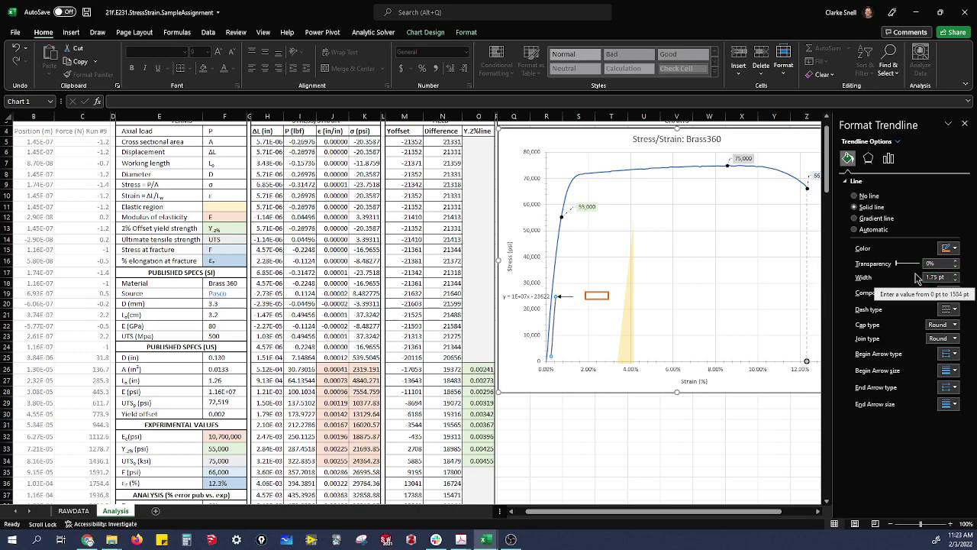
pyautogui.click(956, 248)
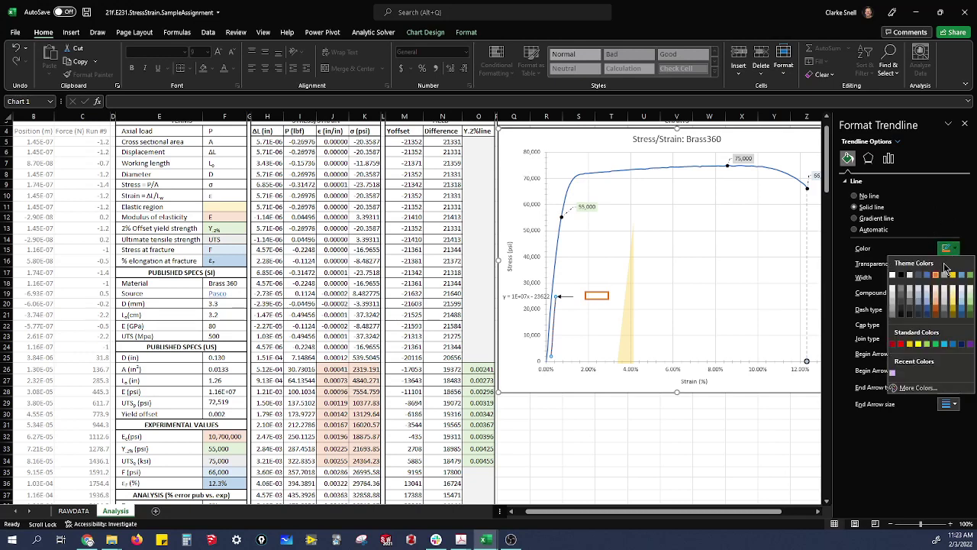
pyautogui.click(903, 281)
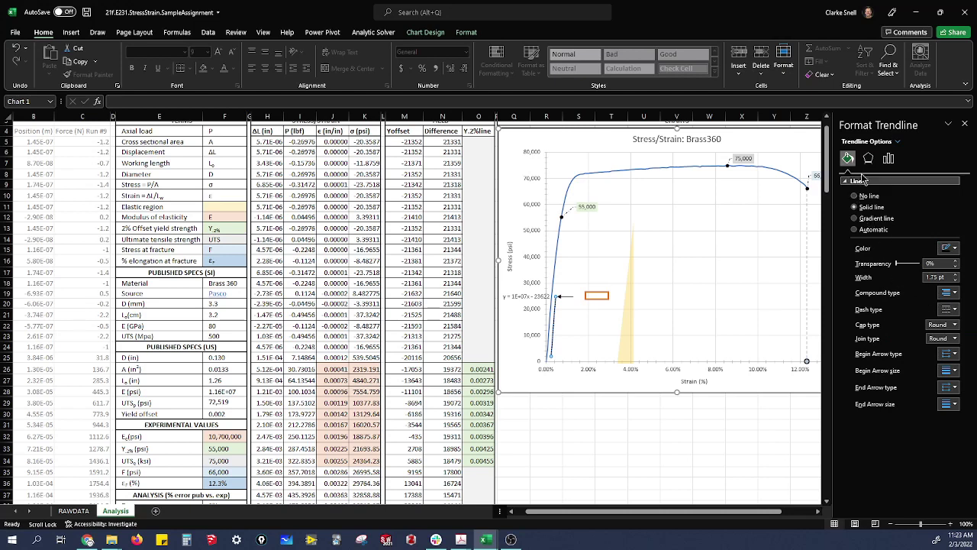
# Look over the 0.2%ys trendline's options, including its type, name and forecast settings
pyautogui.click(889, 159)
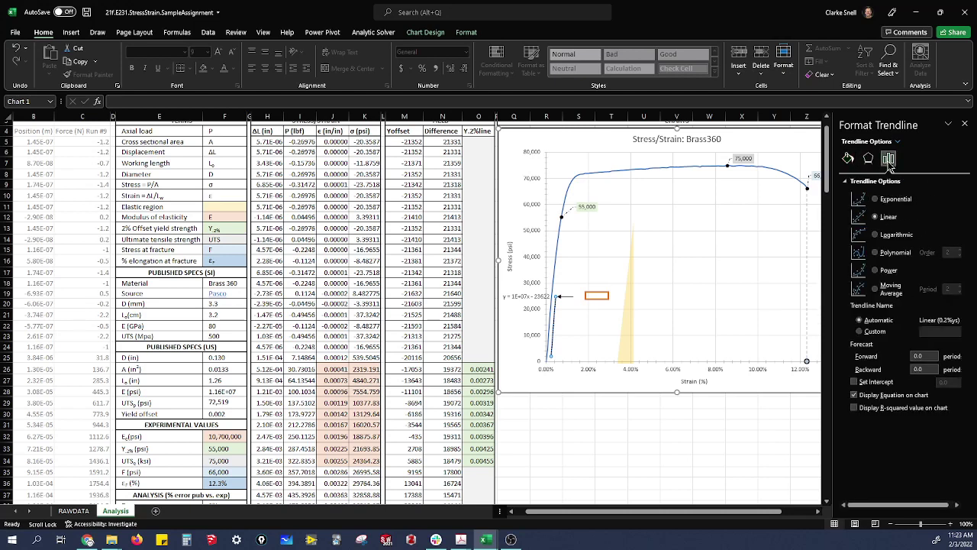
pyautogui.click(697, 257)
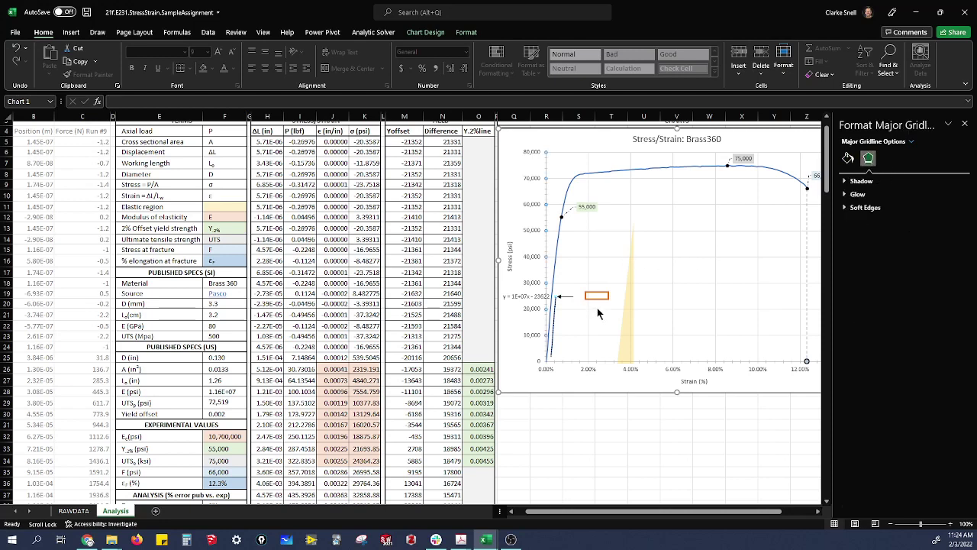
pyautogui.click(556, 317)
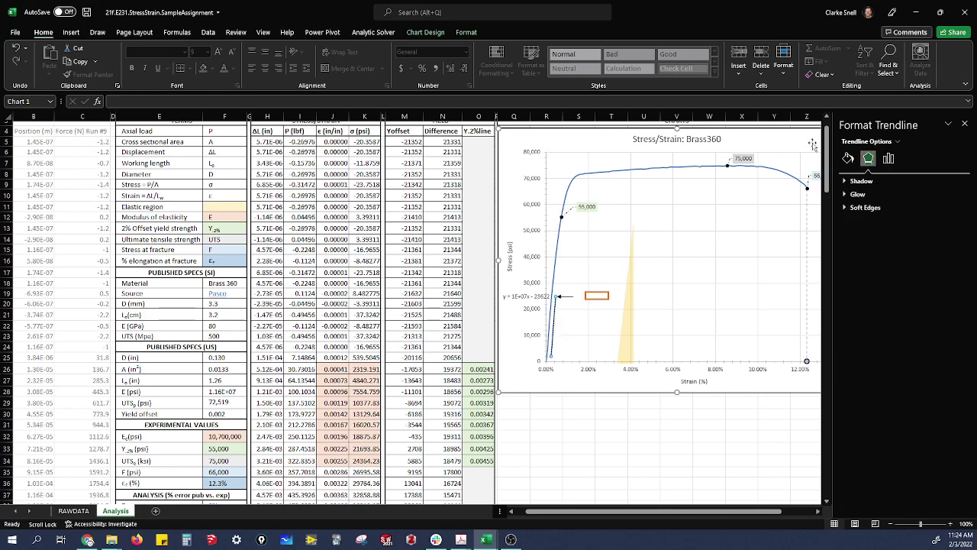
pyautogui.click(889, 159)
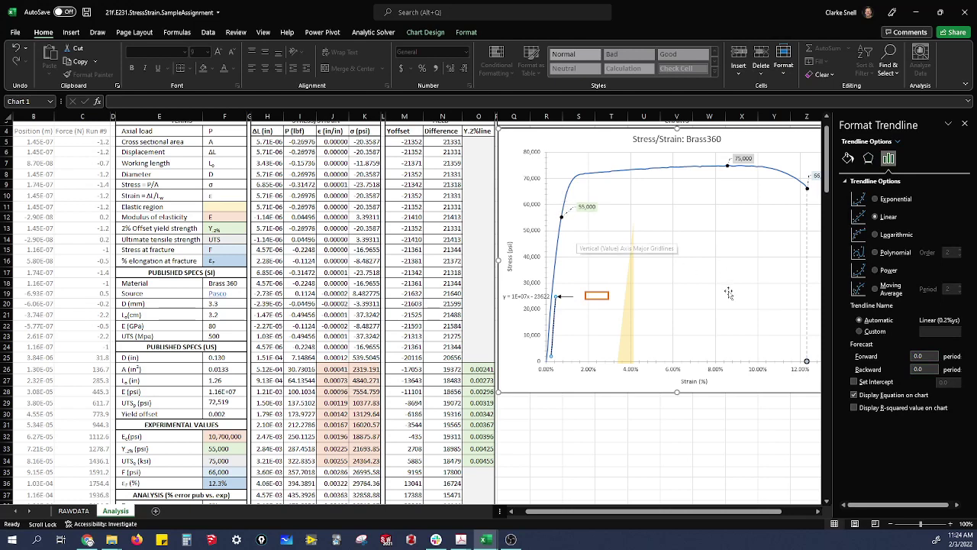
# Undo the trendline rebuild and its formatting back to the original dotted 0.2% offset trendline, equation label and yellow elastic-region triangle
pyautogui.click(705, 301)
pyautogui.press('Up')
pyautogui.press('Up')
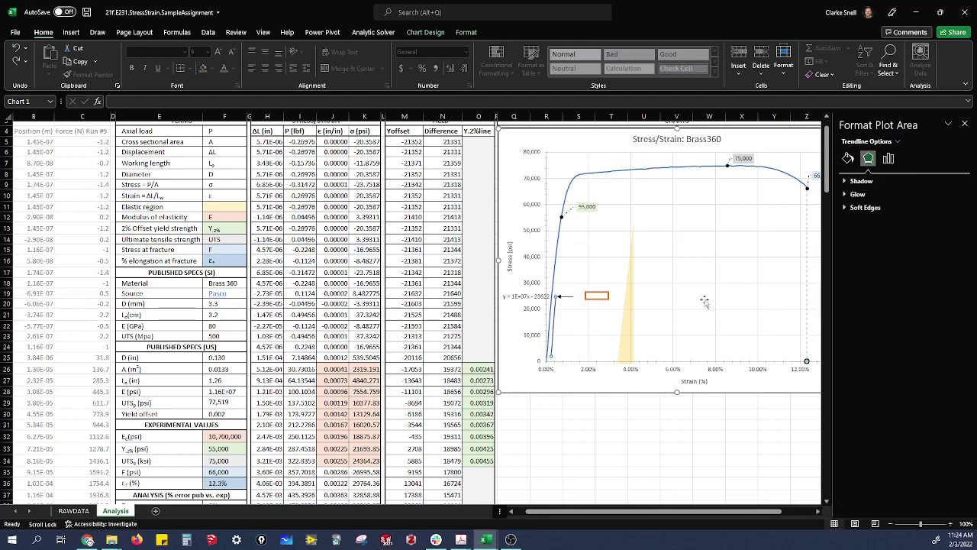
pyautogui.press('Right')
pyautogui.press('Delete')
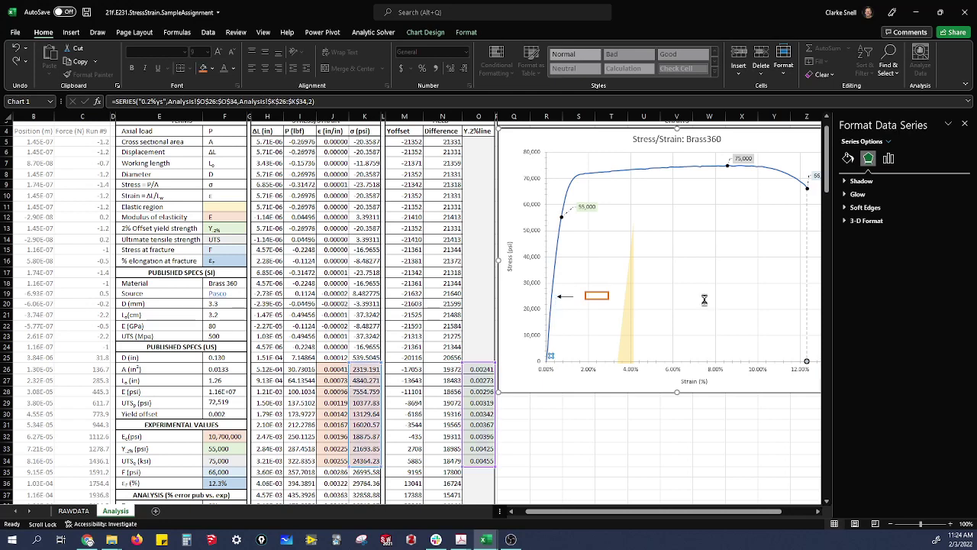
pyautogui.hotkey('ctrl', 'z')
pyautogui.hotkey('ctrl', 'z')
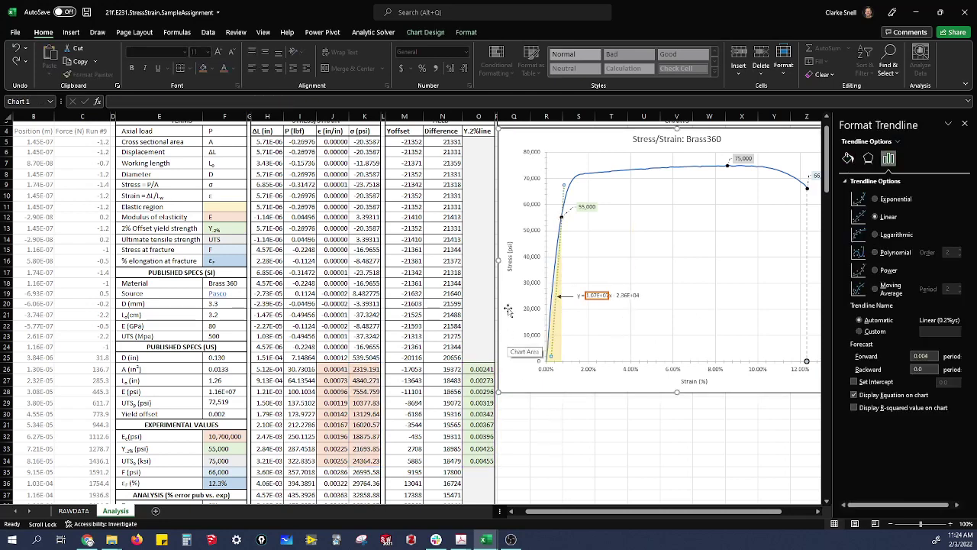
# Review the Yoffset and Difference columns of the yield table alongside the yield point label on the chart
pyautogui.scroll(-2, 534, 367)
pyautogui.scroll(3, 563, 384)
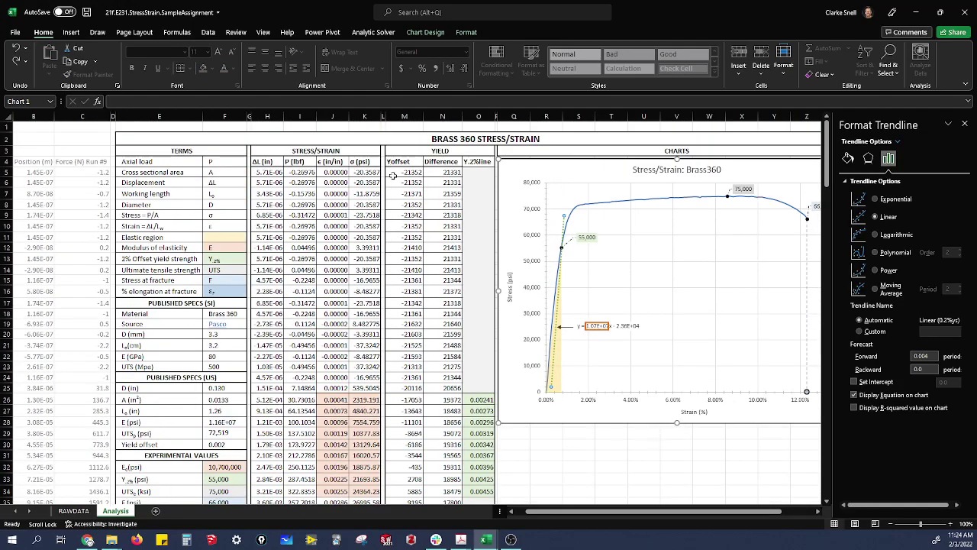
pyautogui.click(392, 175)
pyautogui.click(394, 162)
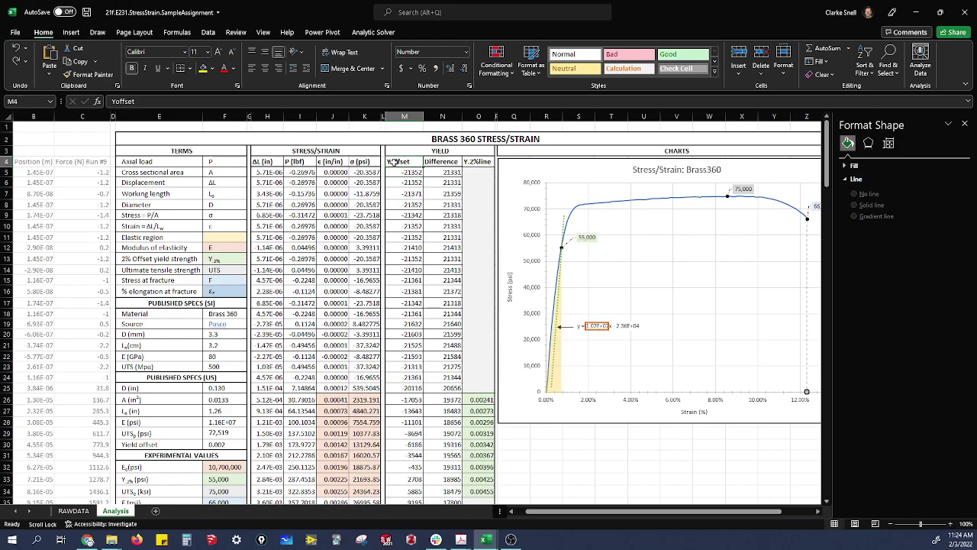
pyautogui.moveTo(418, 161); pyautogui.dragTo(441, 162)
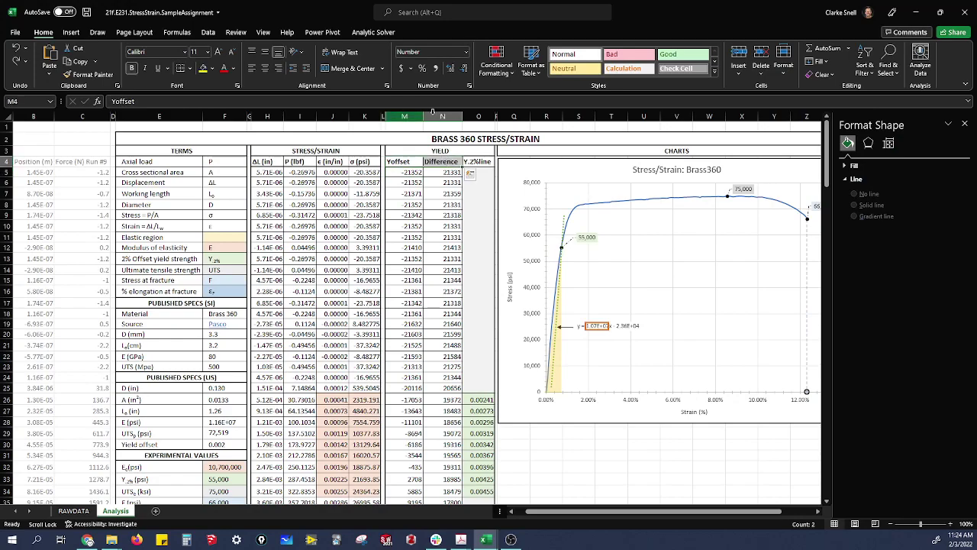
pyautogui.scroll(-1, 540, 454)
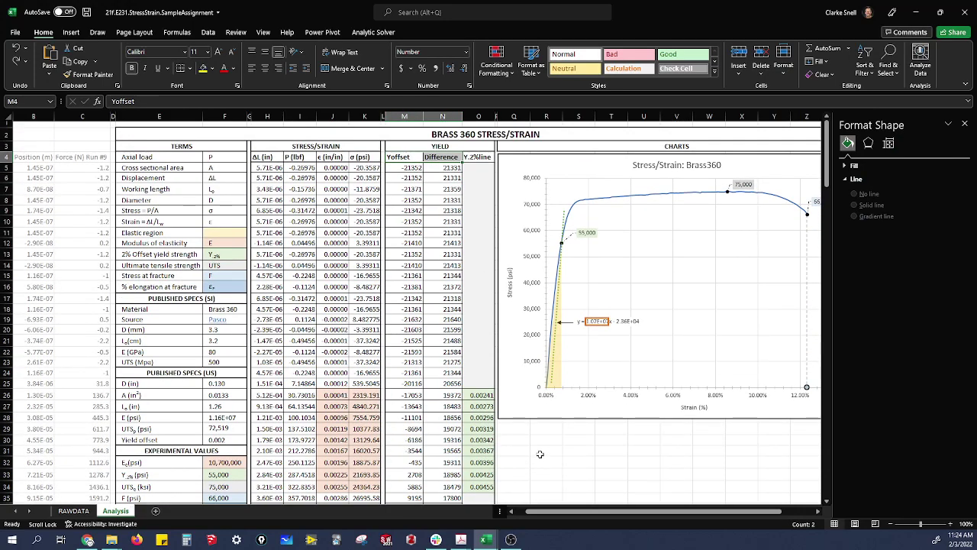
pyautogui.click(539, 455)
pyautogui.scroll(-1, 431, 313)
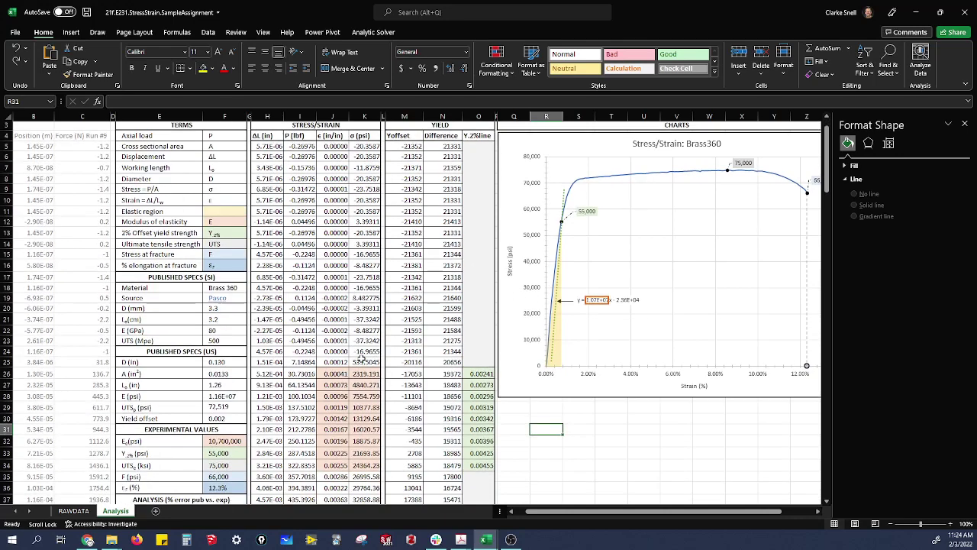
pyautogui.click(586, 208)
pyautogui.click(557, 444)
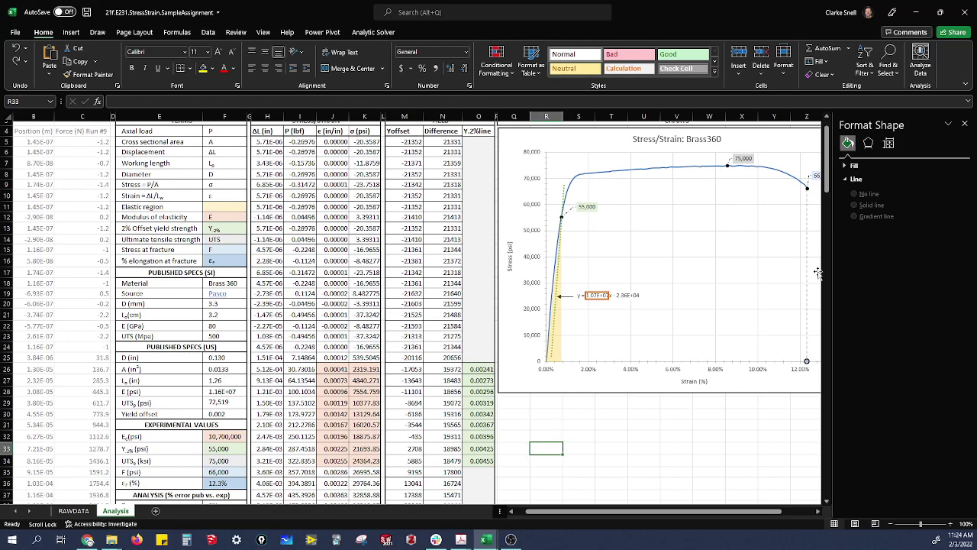
# Check the formula behind the experimental modulus of elasticity, close the formatting pane and leave the full stress/strain chart in view
pyautogui.click(223, 437)
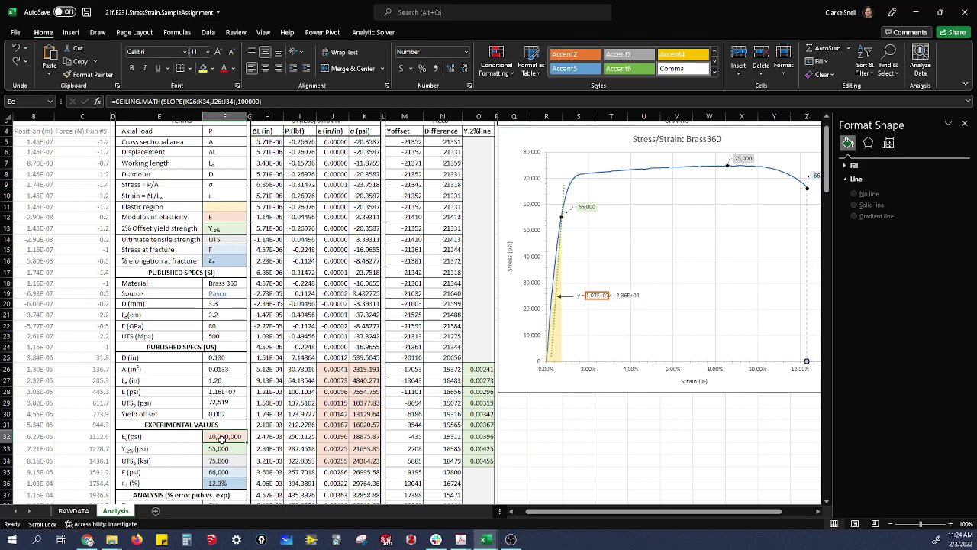
pyautogui.click(965, 125)
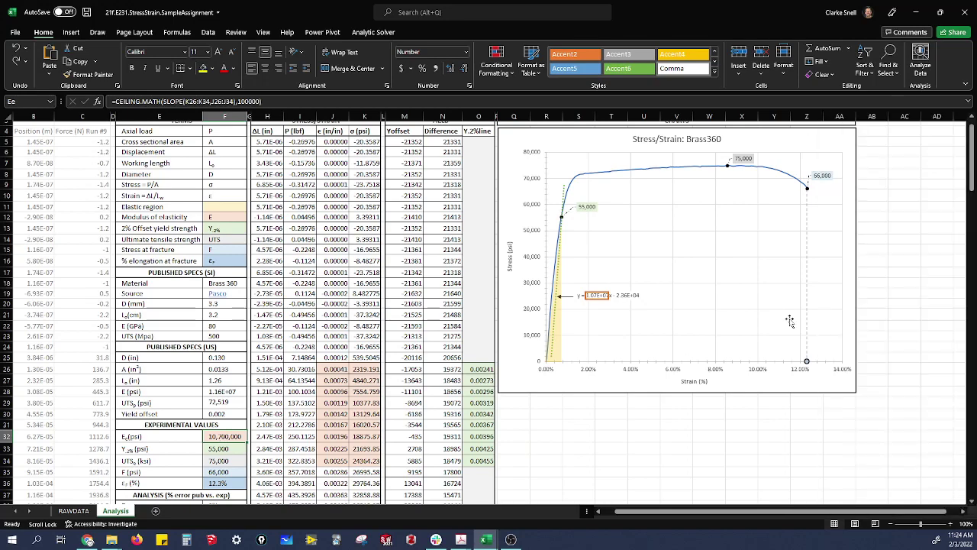
pyautogui.scroll(1, 703, 430)
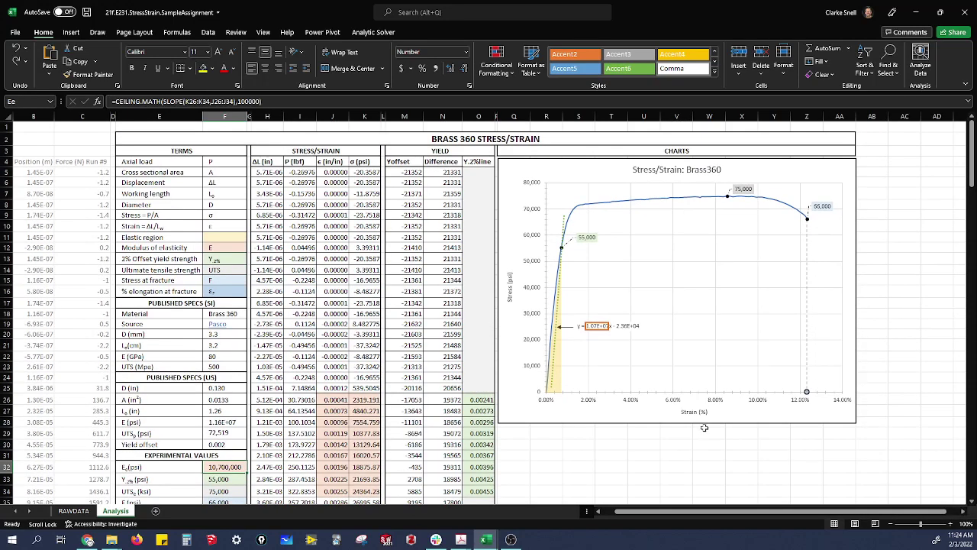
pyautogui.click(699, 309)
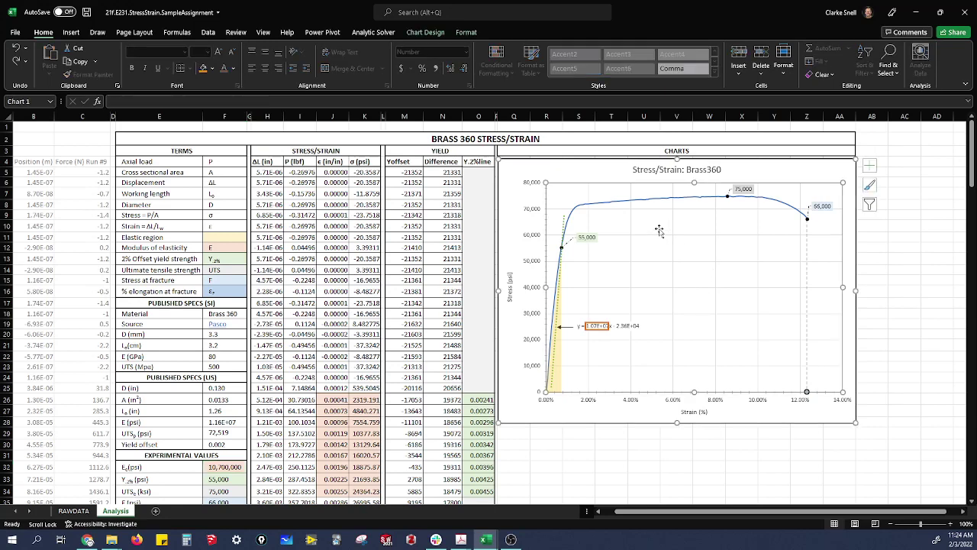
pyautogui.click(892, 304)
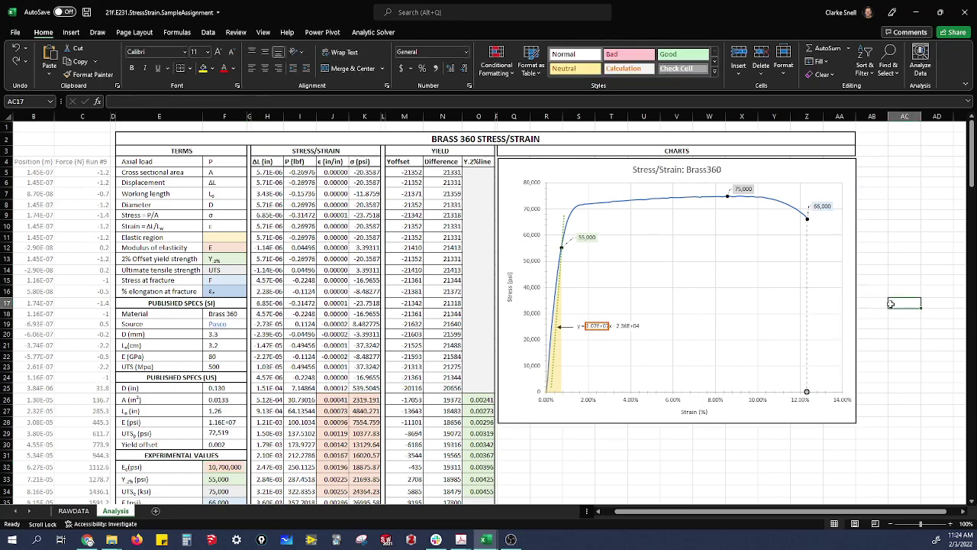